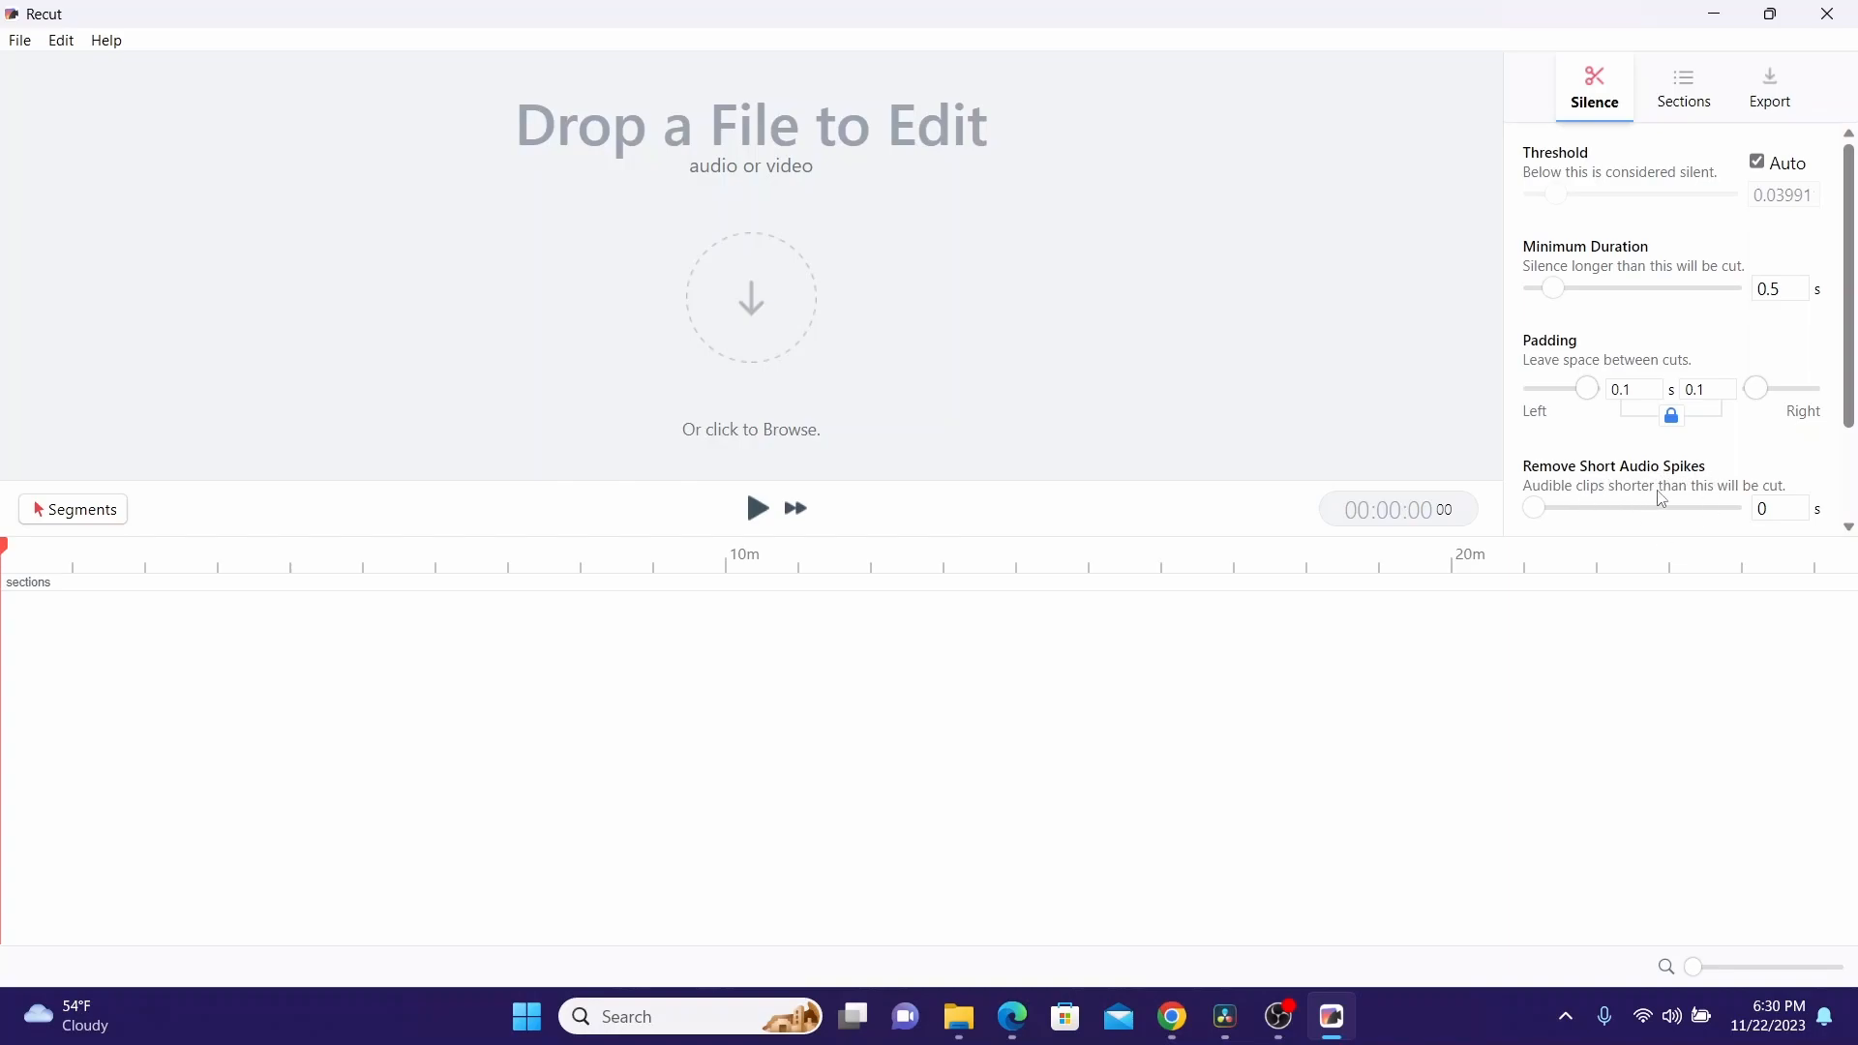
Review the section-splitting settings and the available audio/video export types and resolutions
left_click(1689, 103)
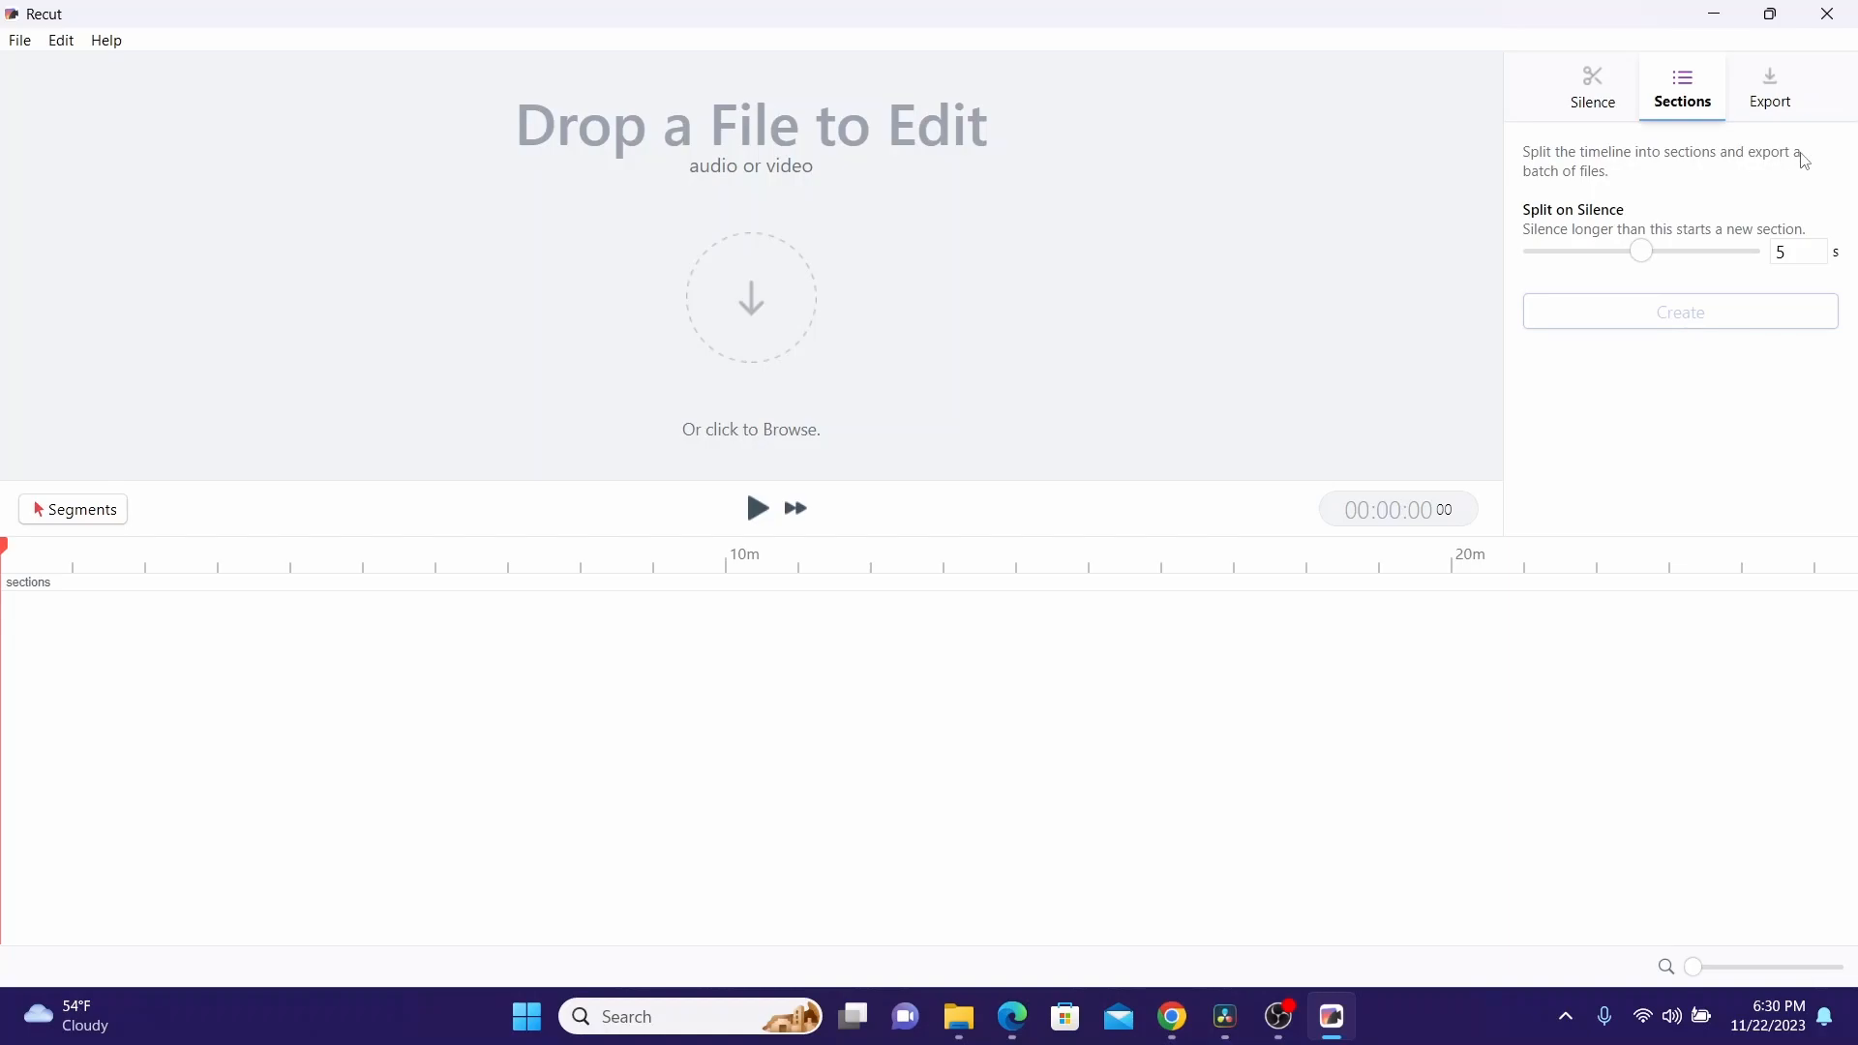
left_click(1777, 107)
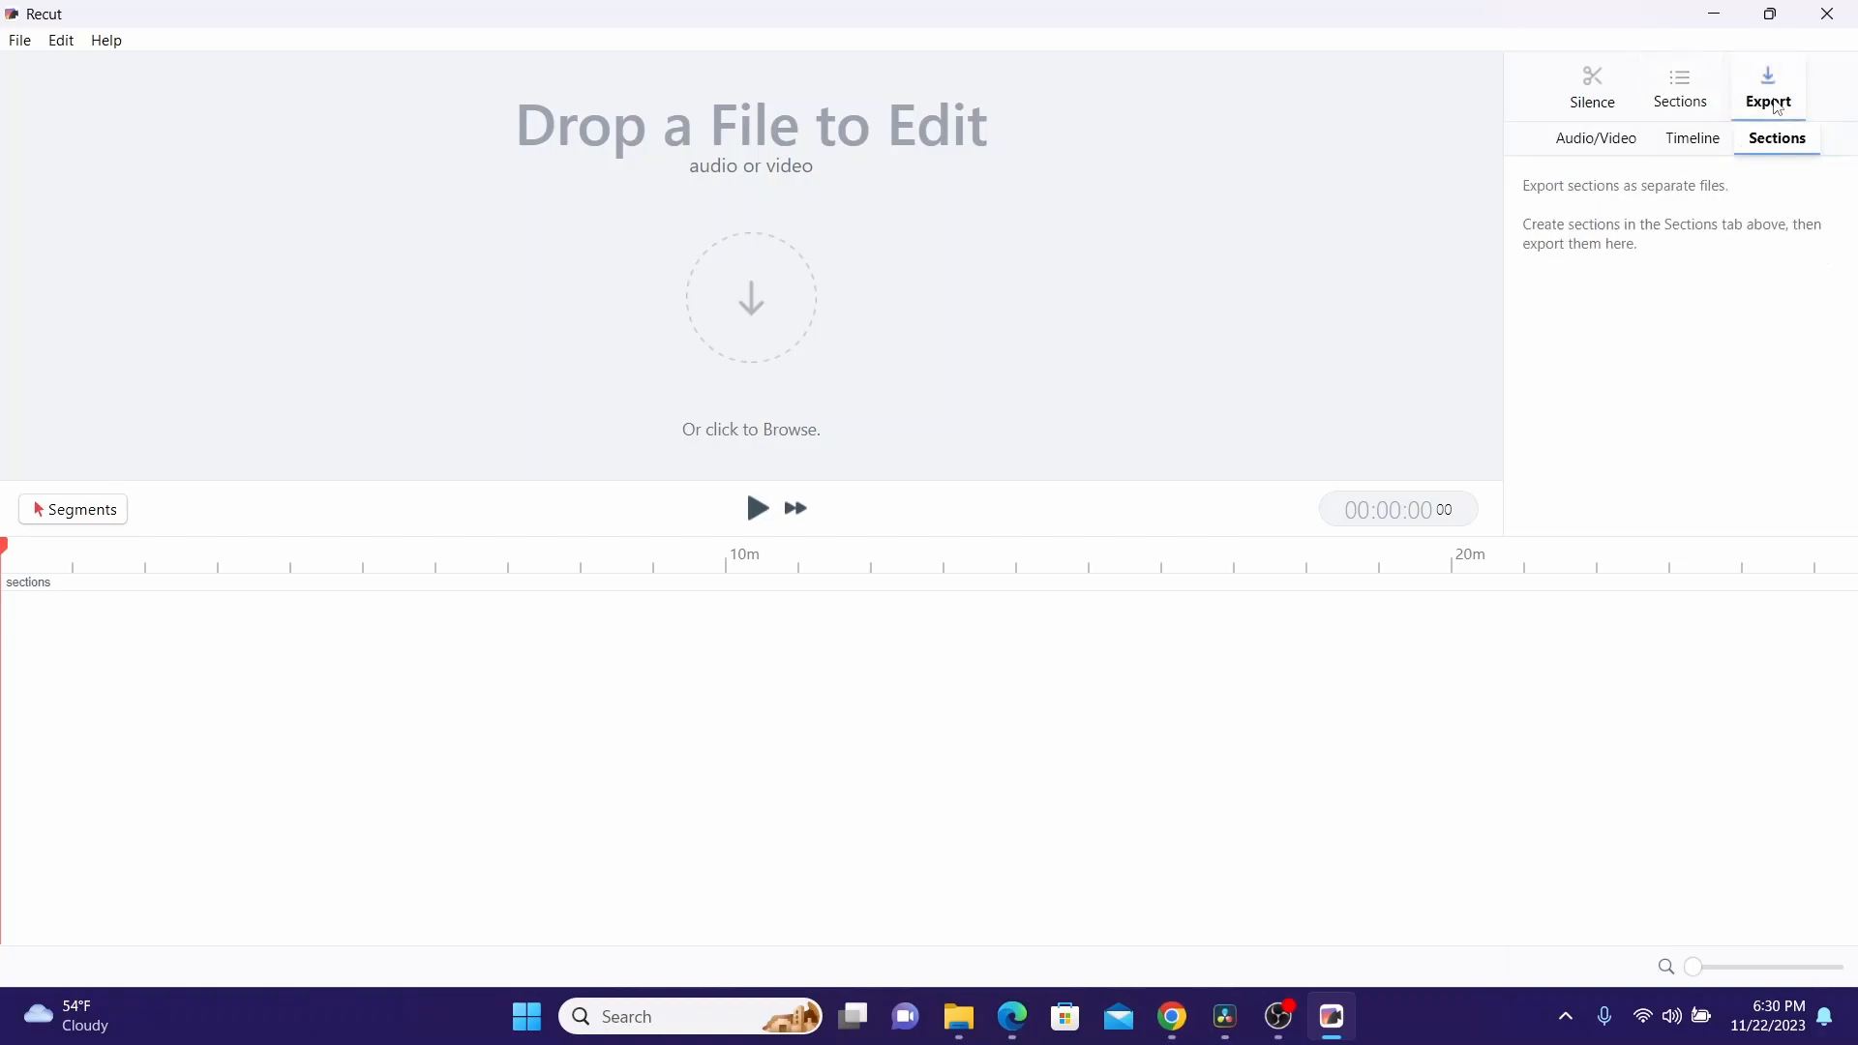
left_click(1588, 145)
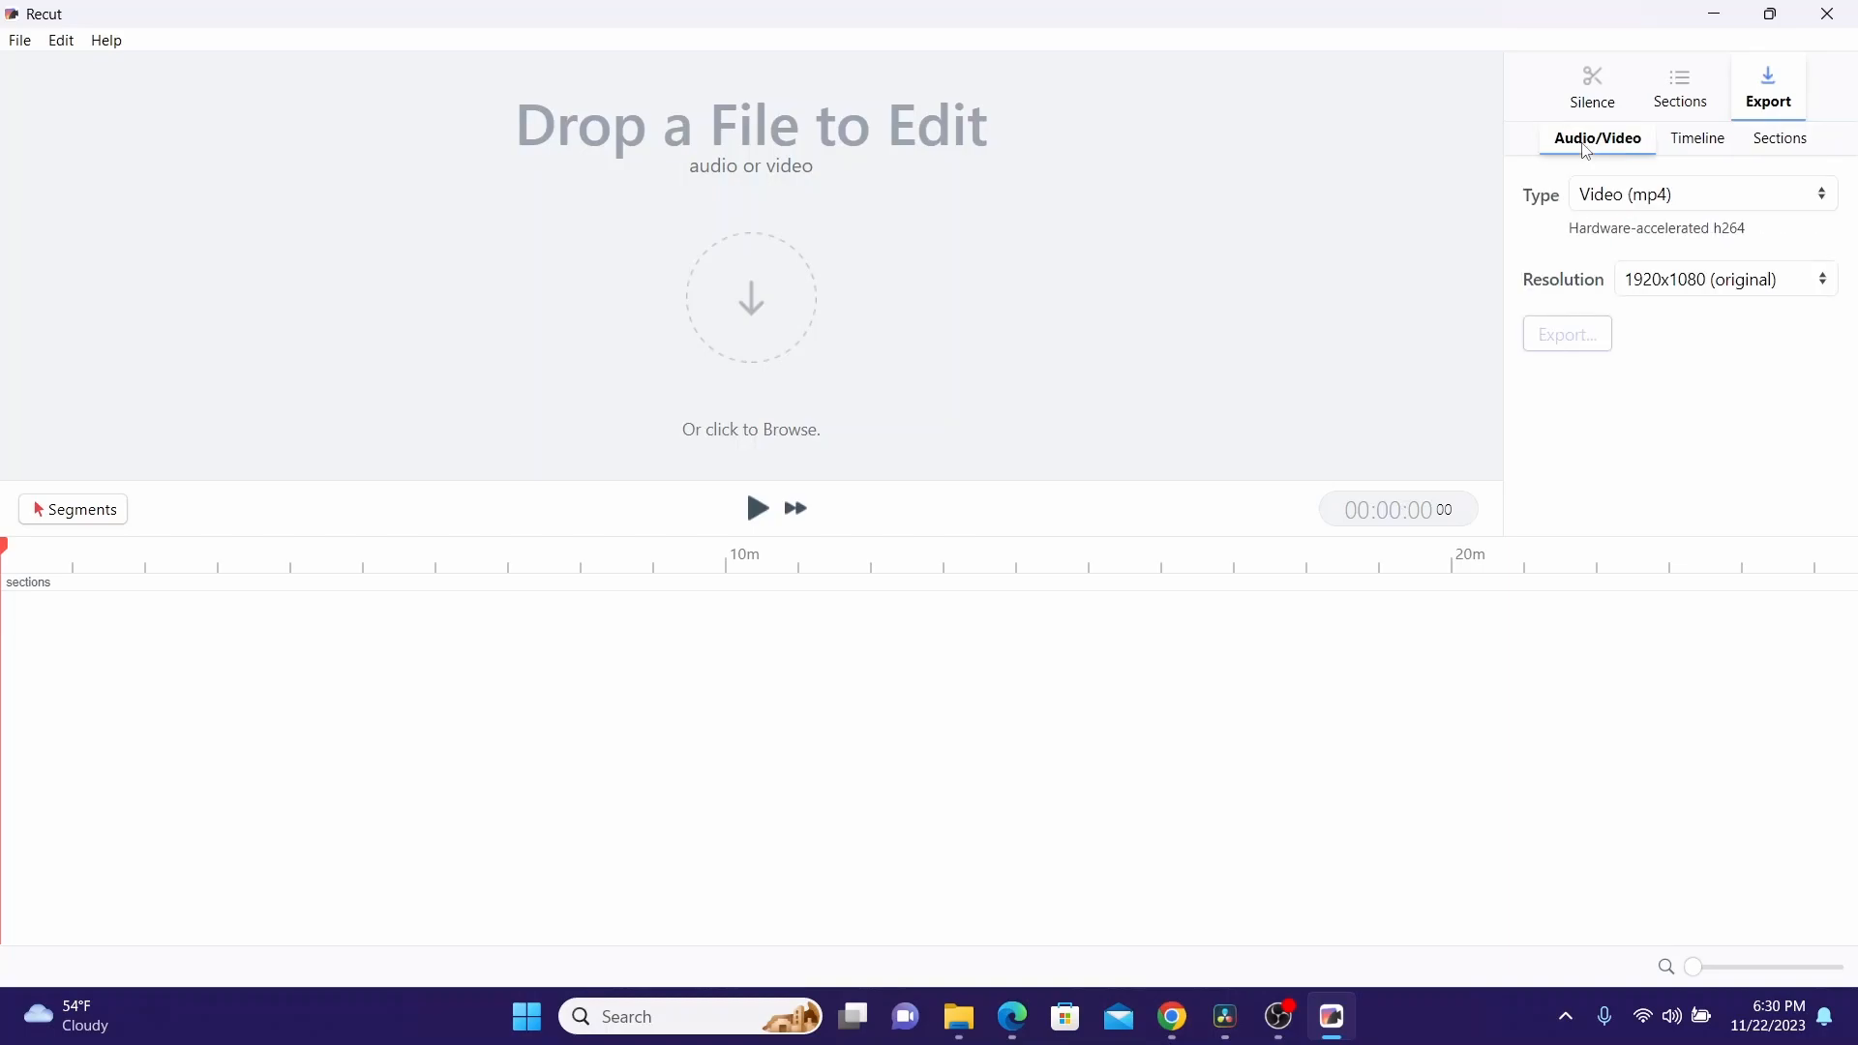
left_click(1827, 205)
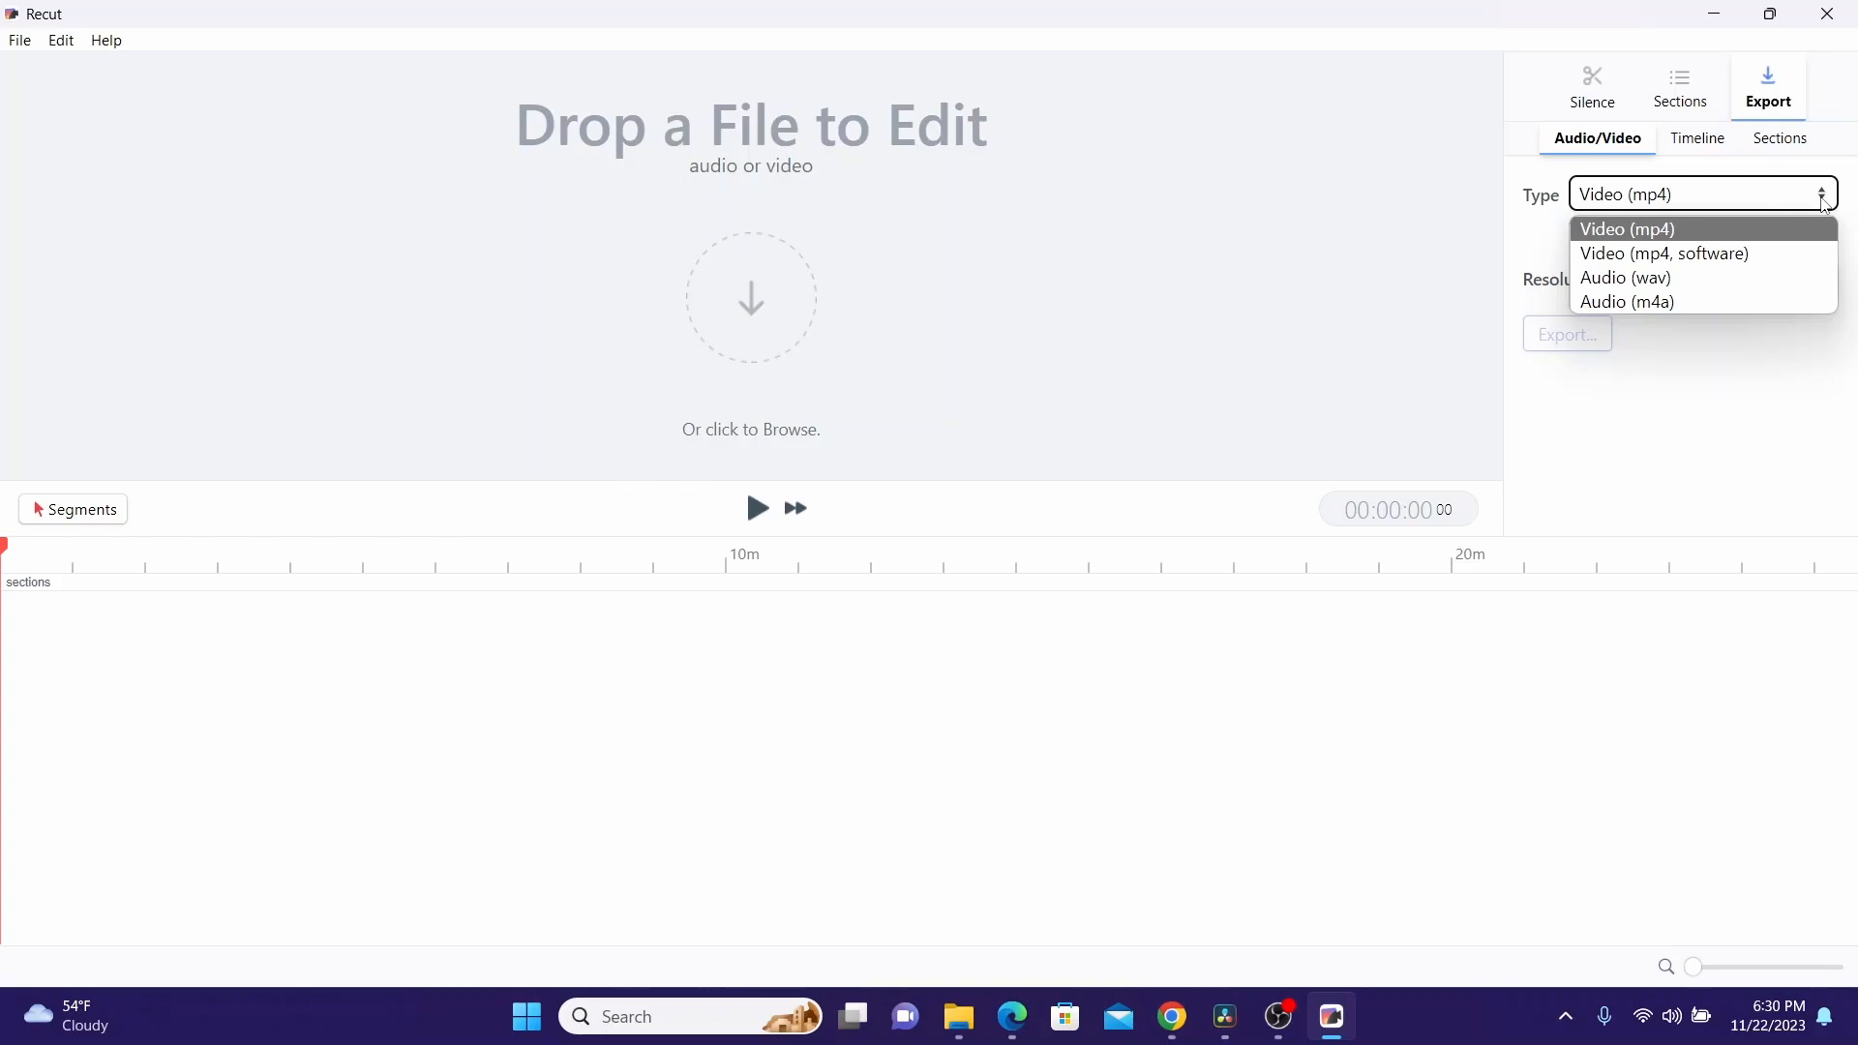
left_click(1827, 205)
left_click(1829, 290)
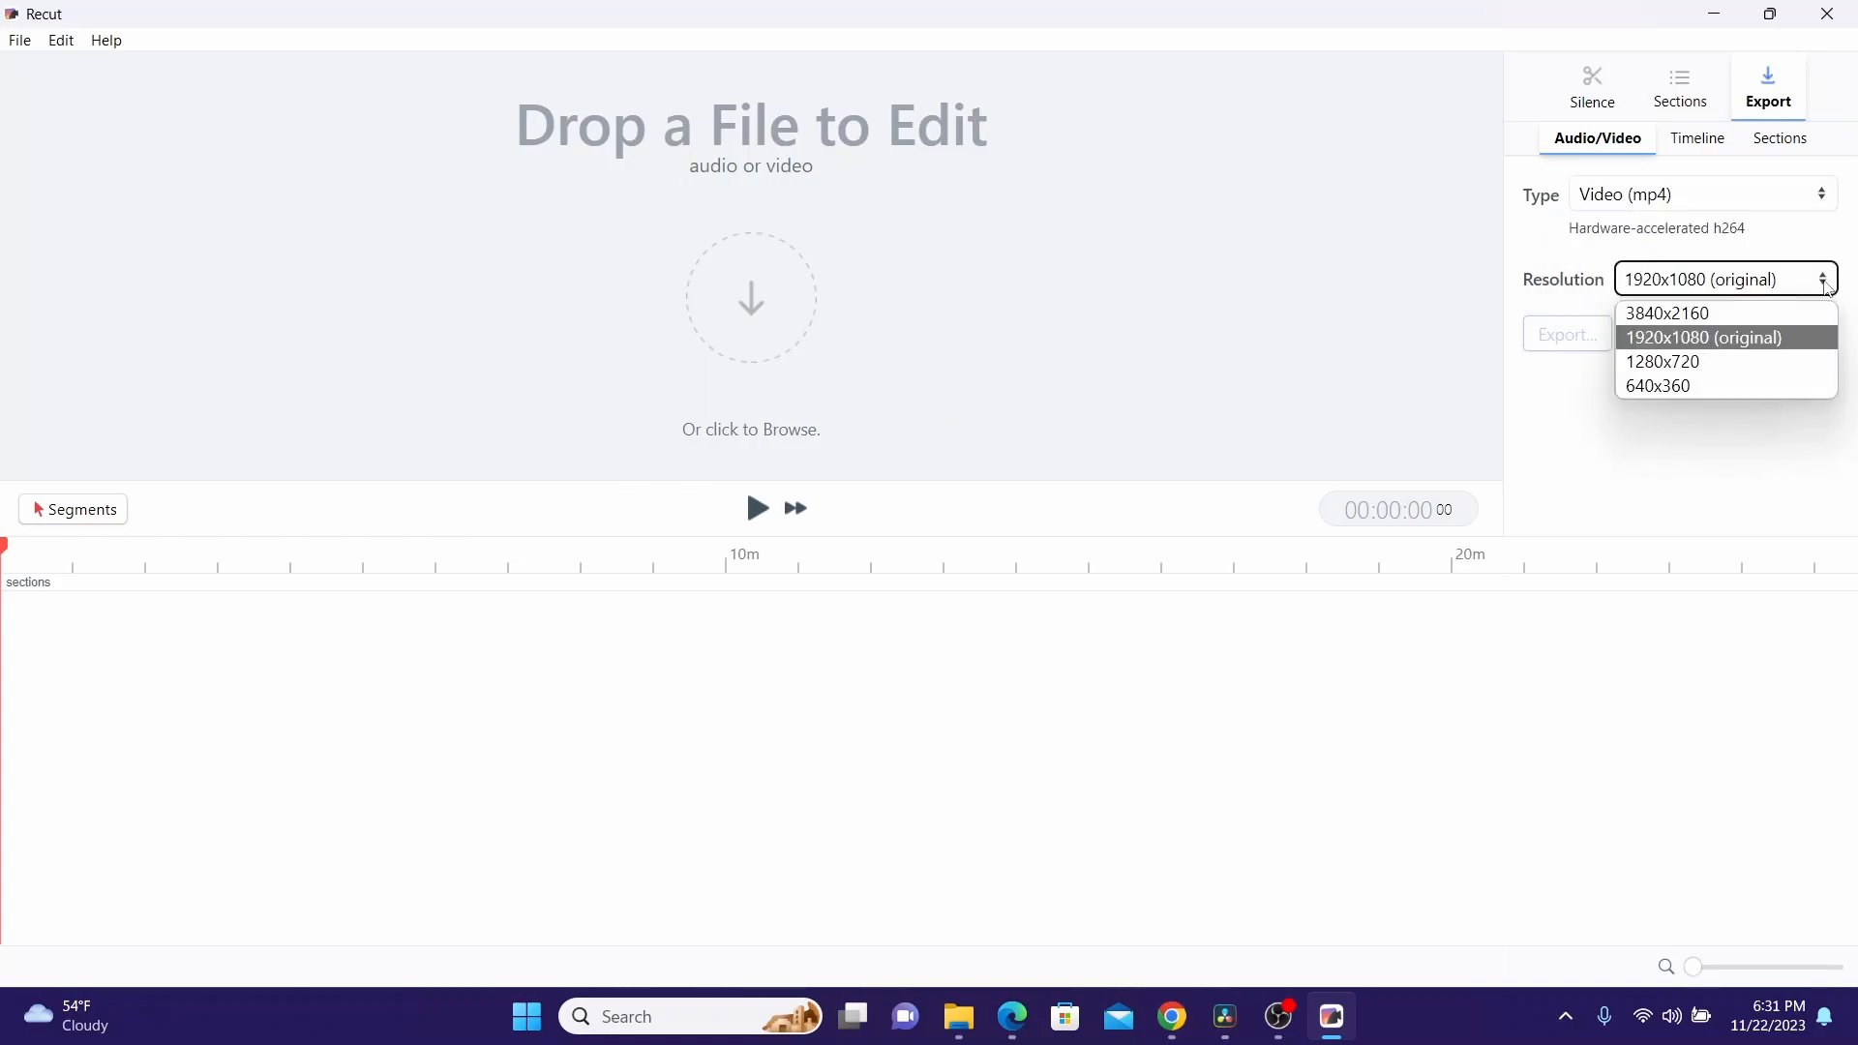
Review the timeline export apps, try the Keep silent segments option, and view the sections export page
left_click(1702, 146)
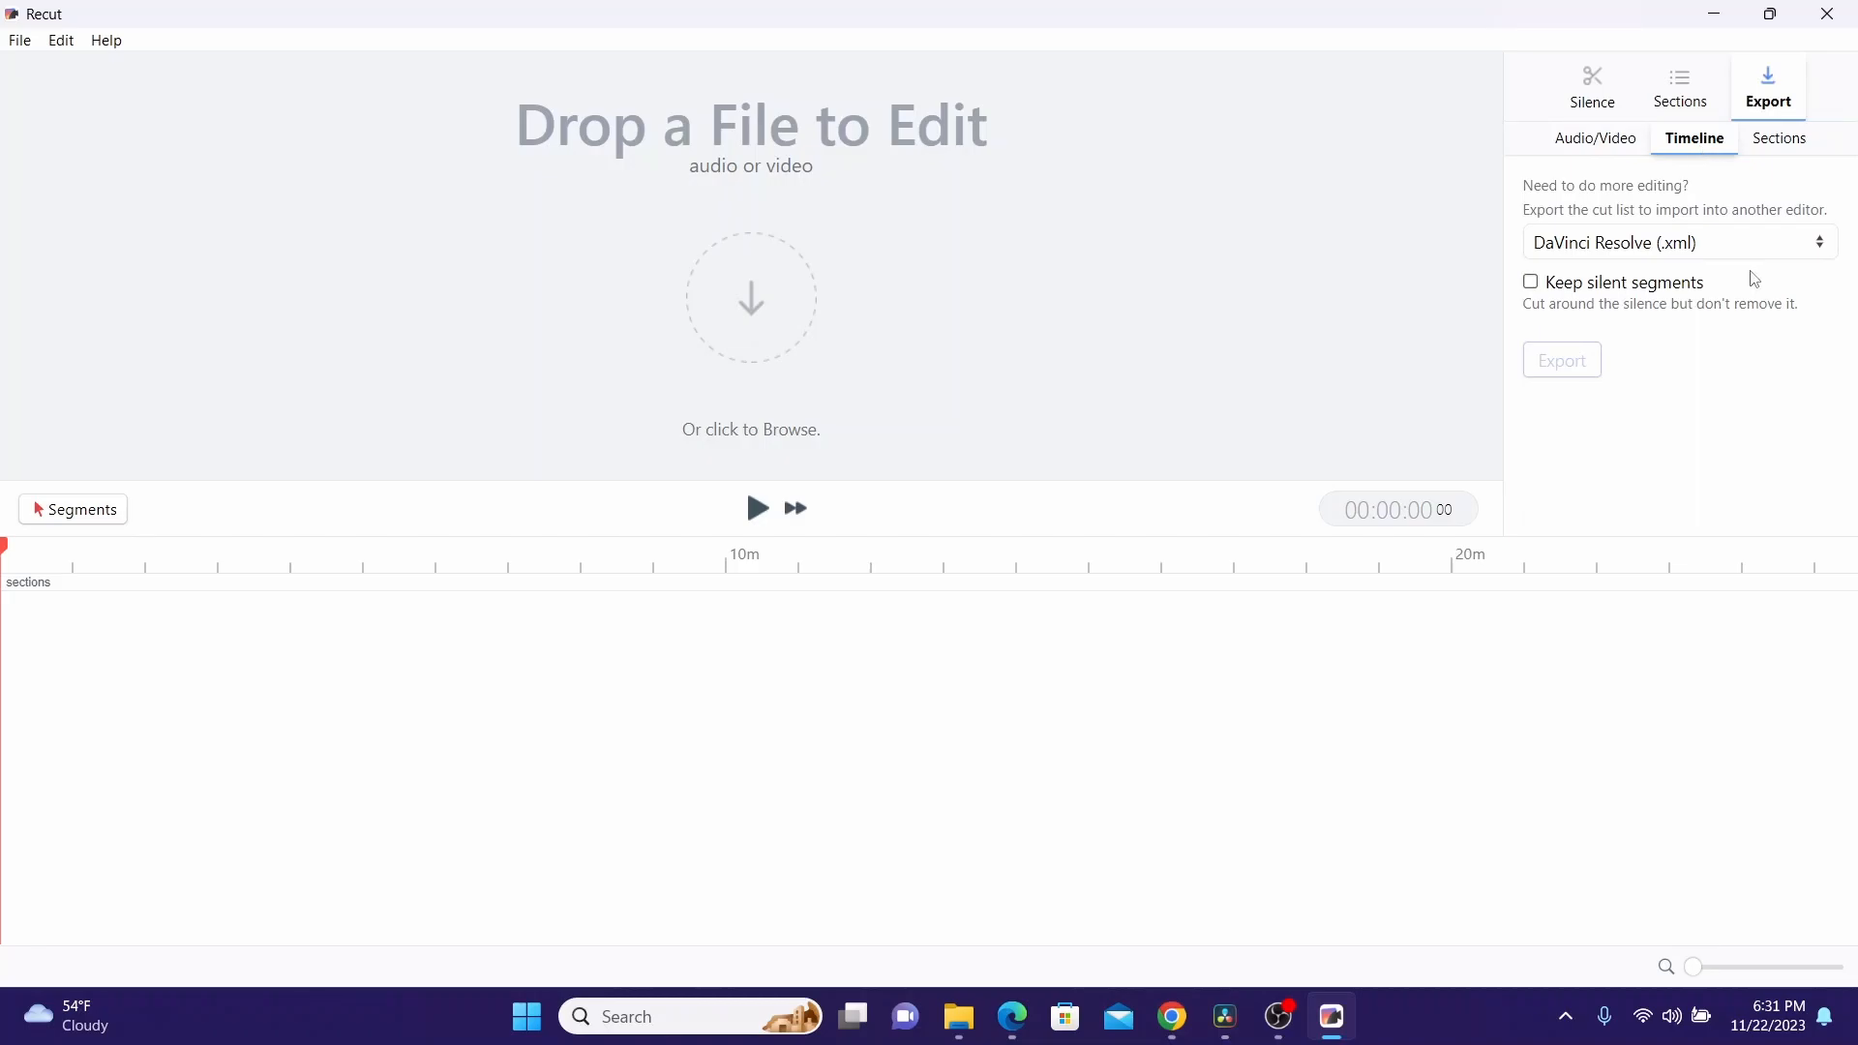
left_click(1810, 249)
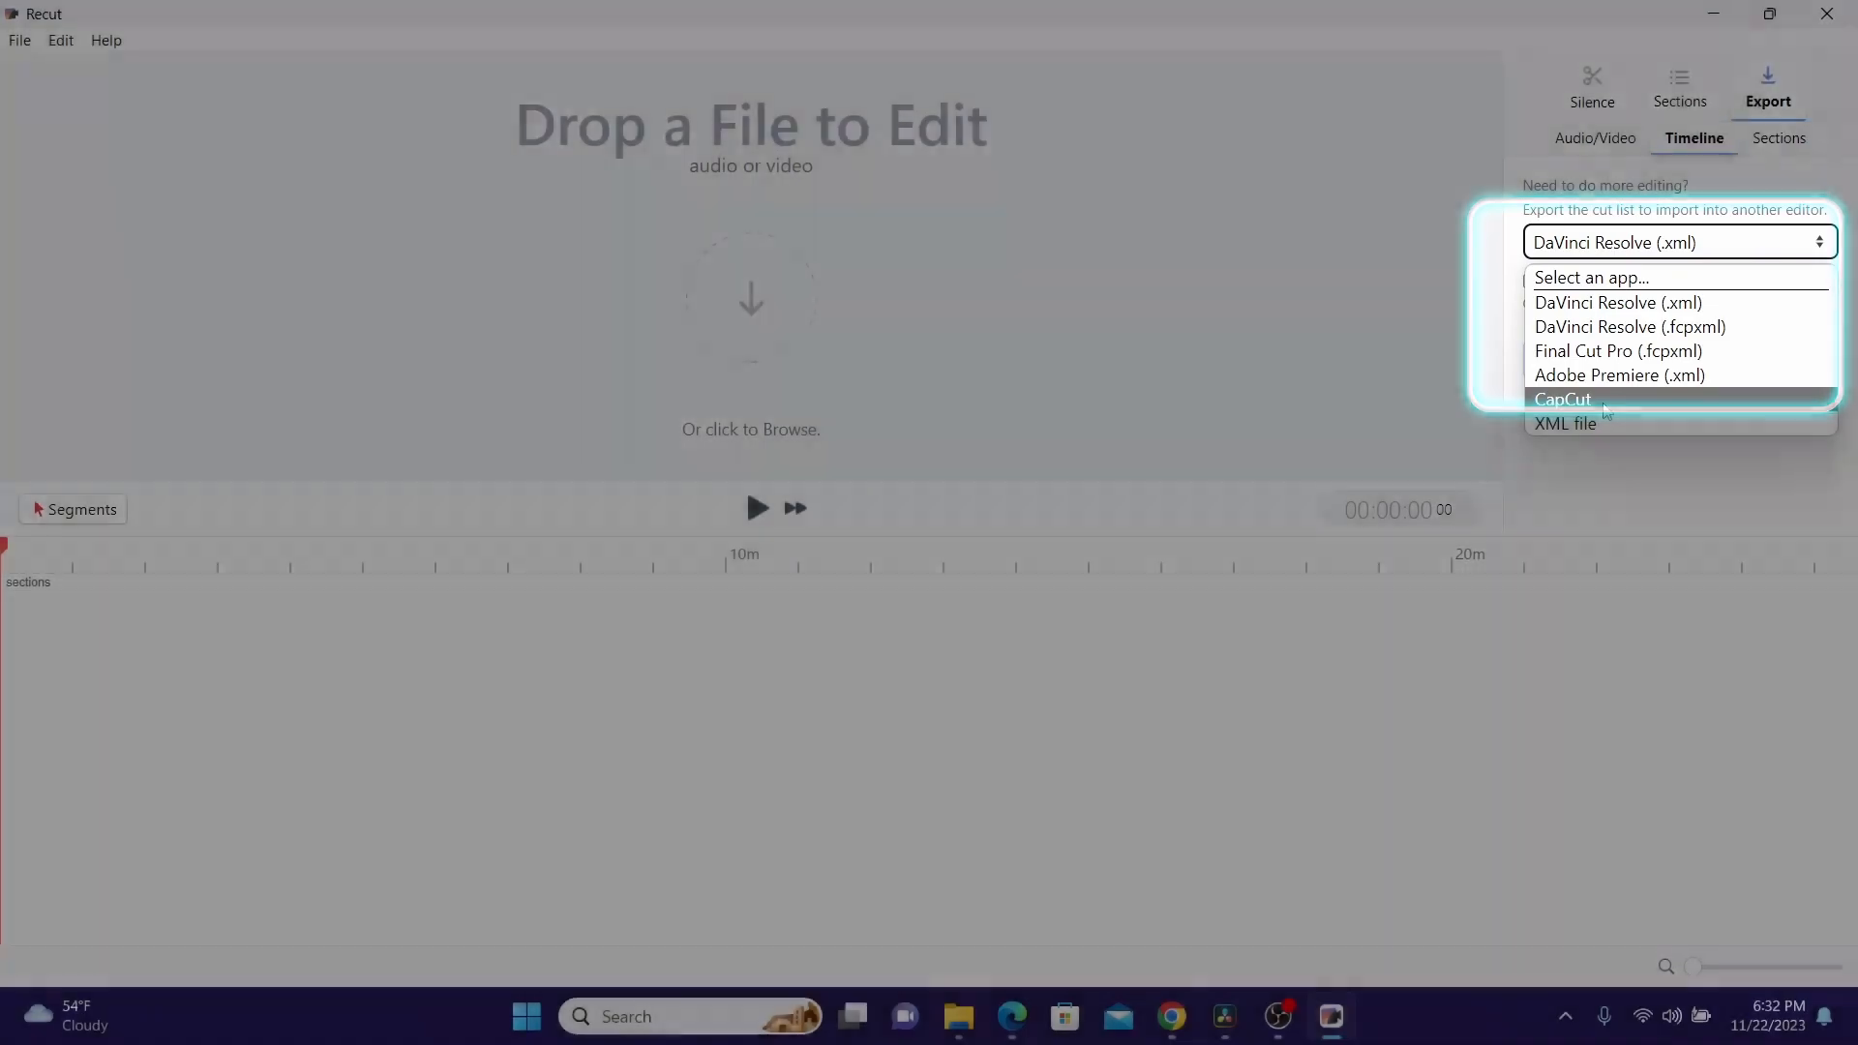
key("Escape")
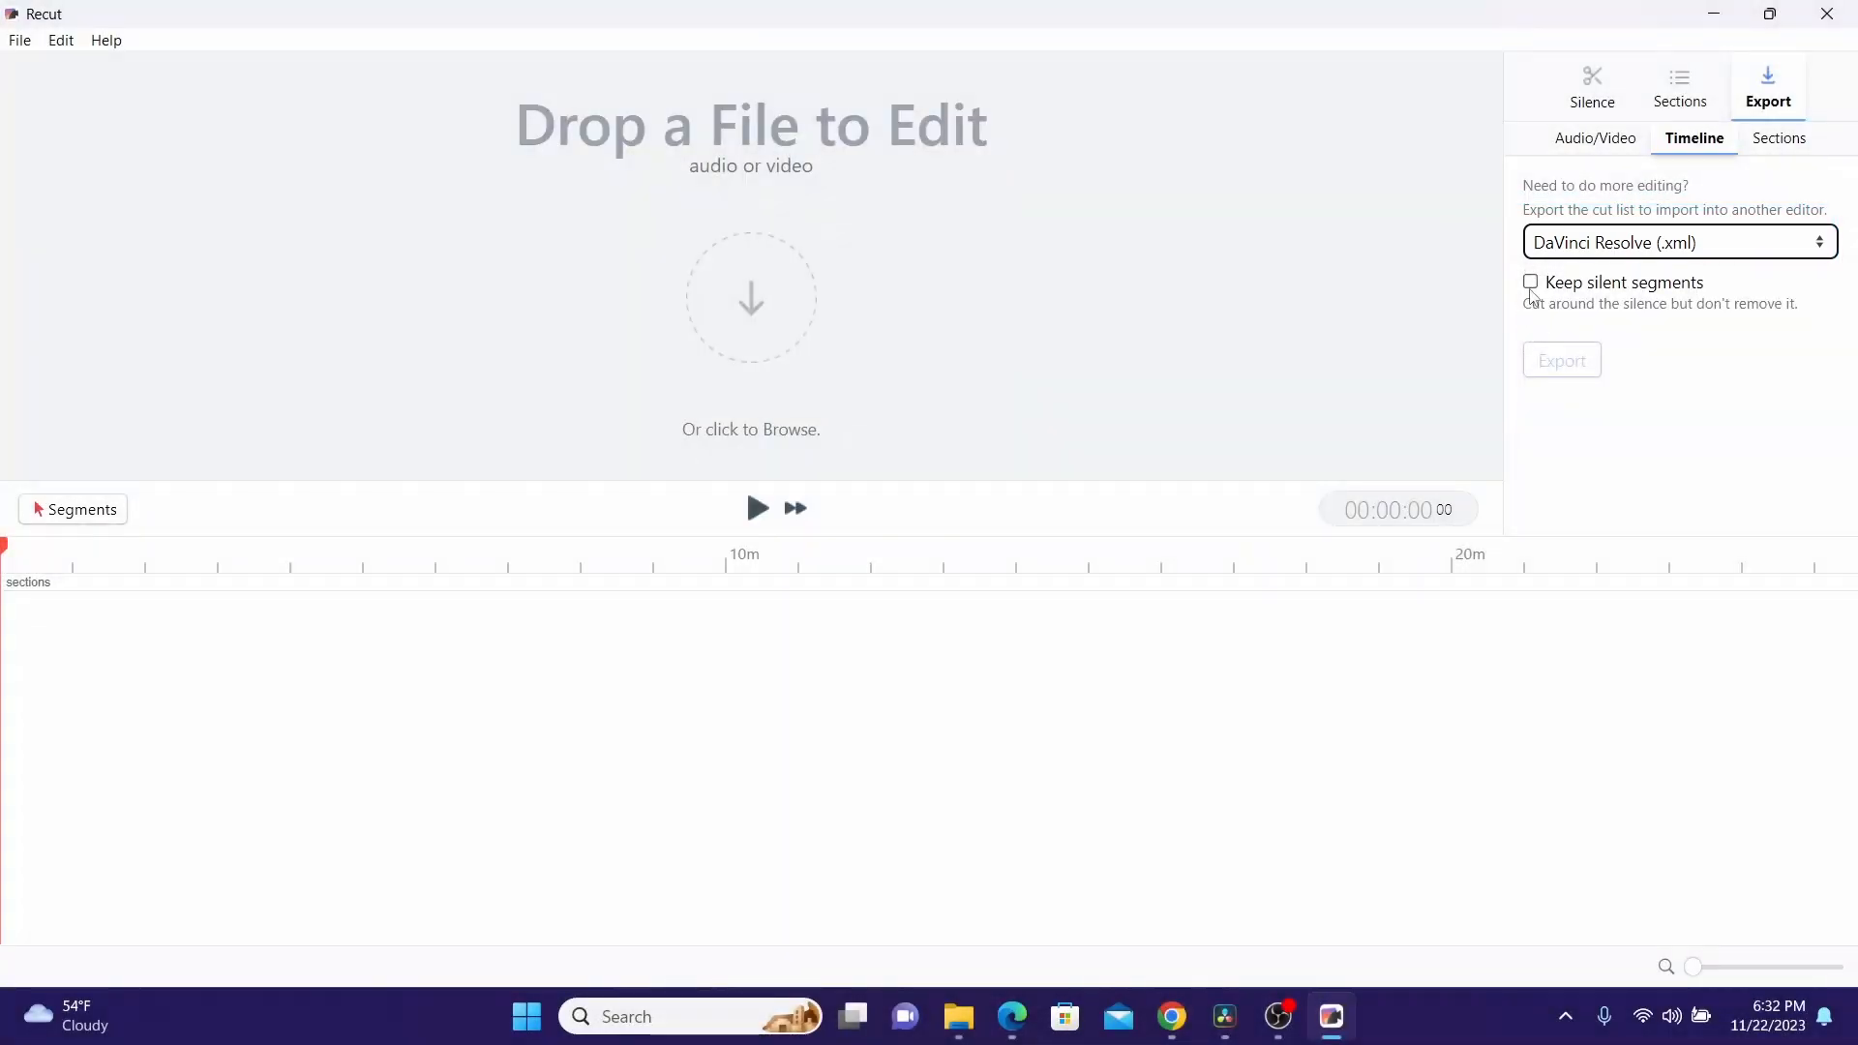
left_click(1531, 290)
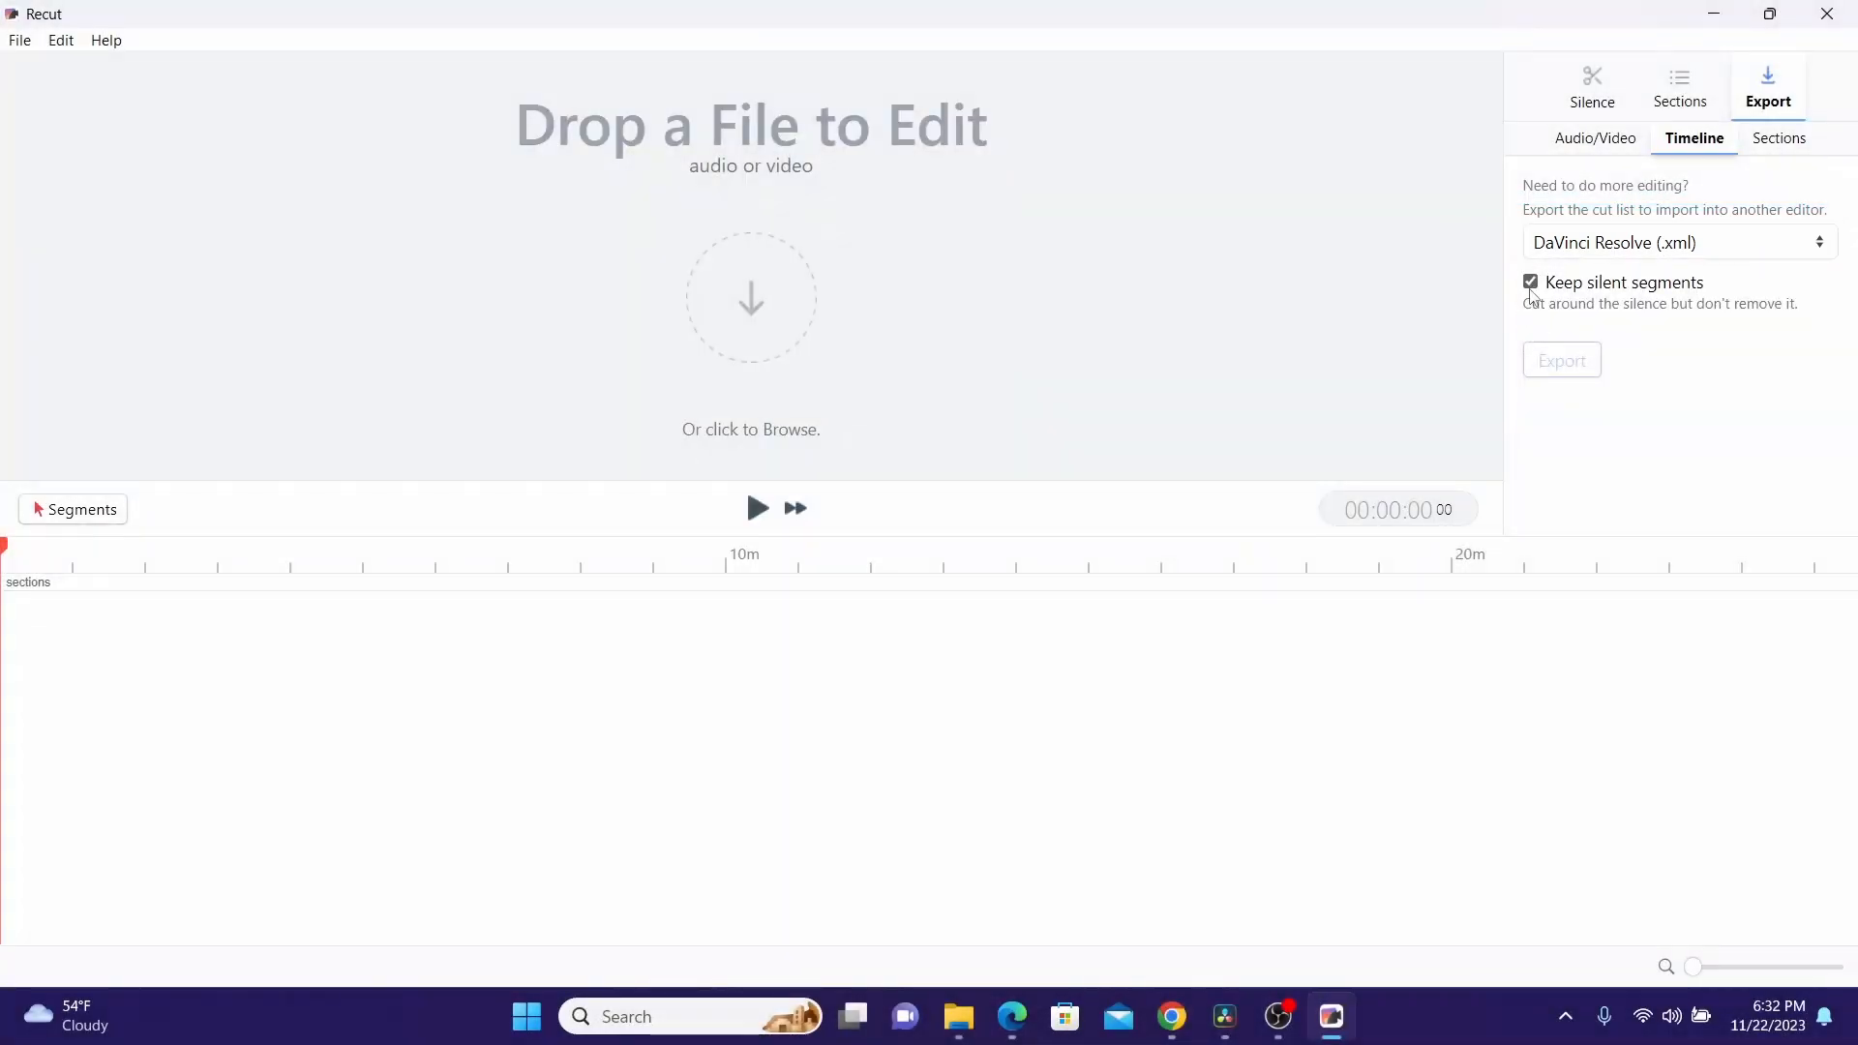
left_click(1776, 141)
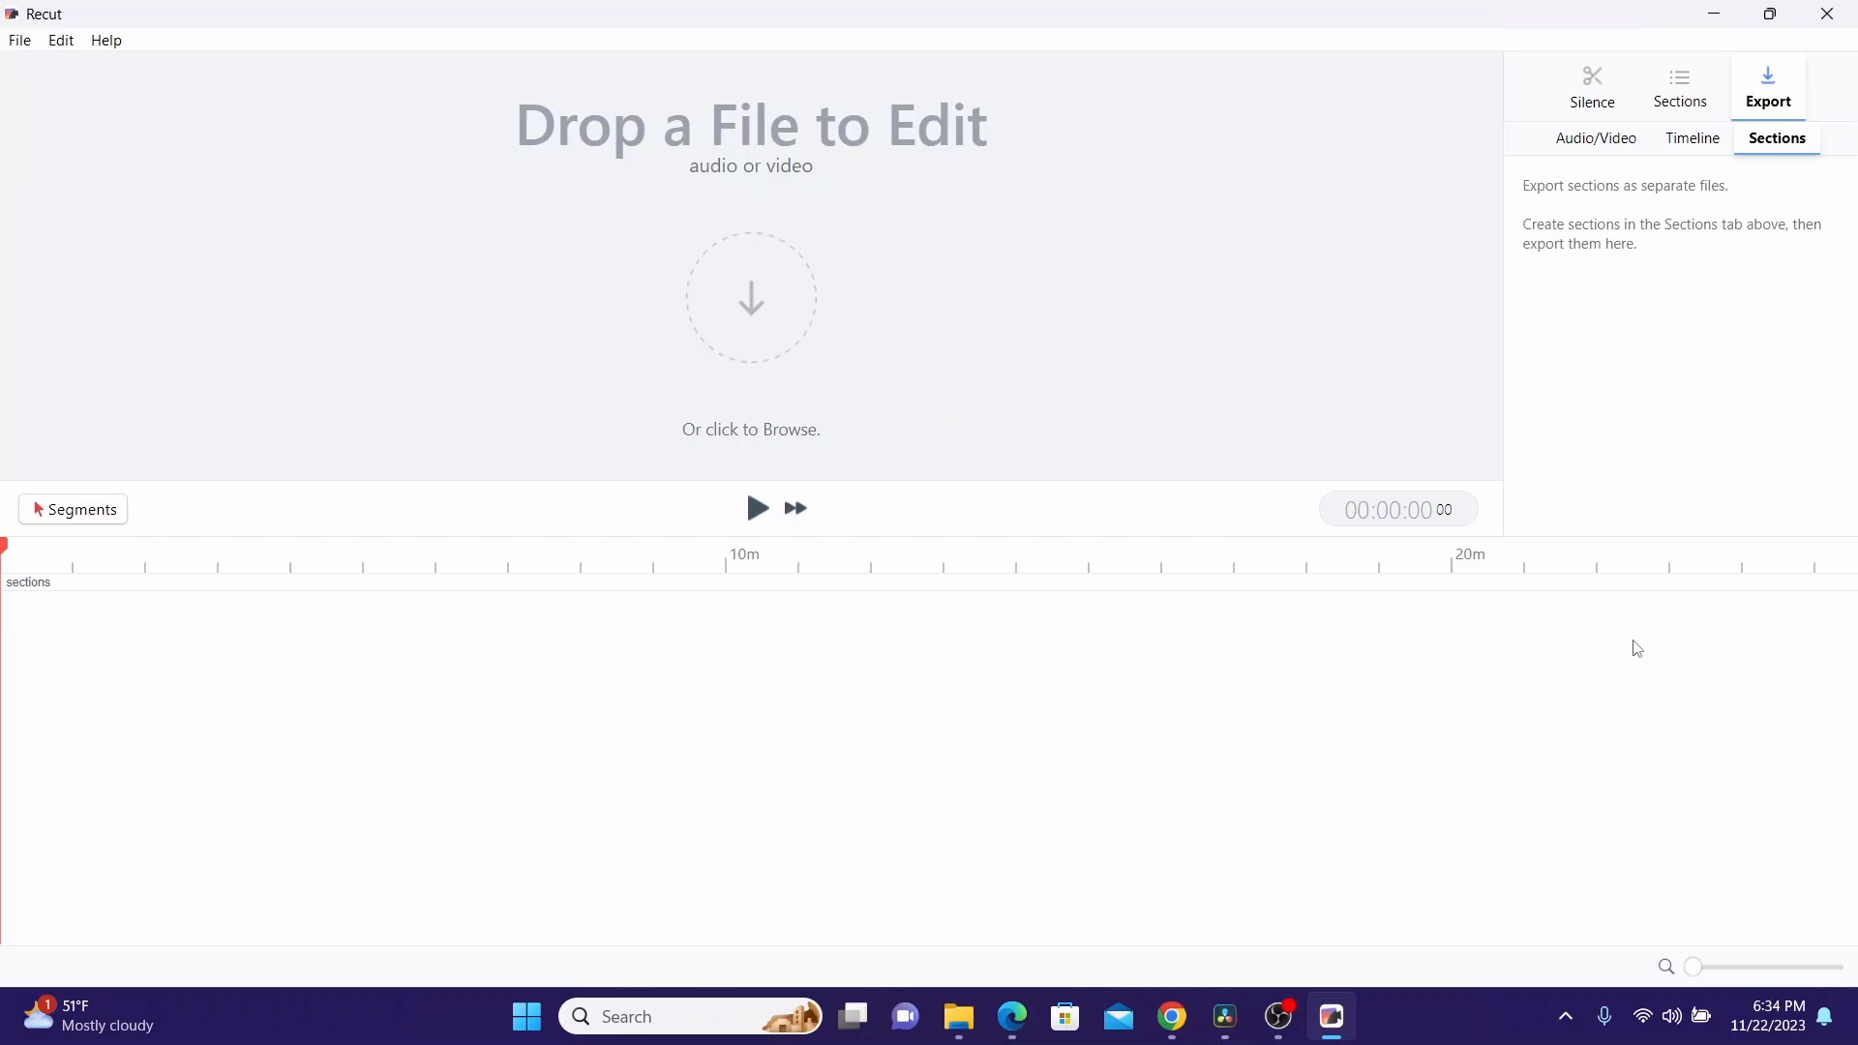
Switch to DaVinci Resolve, import tomep6.mkv into the media pool, and place it on a new timeline
key("alt+Tab")
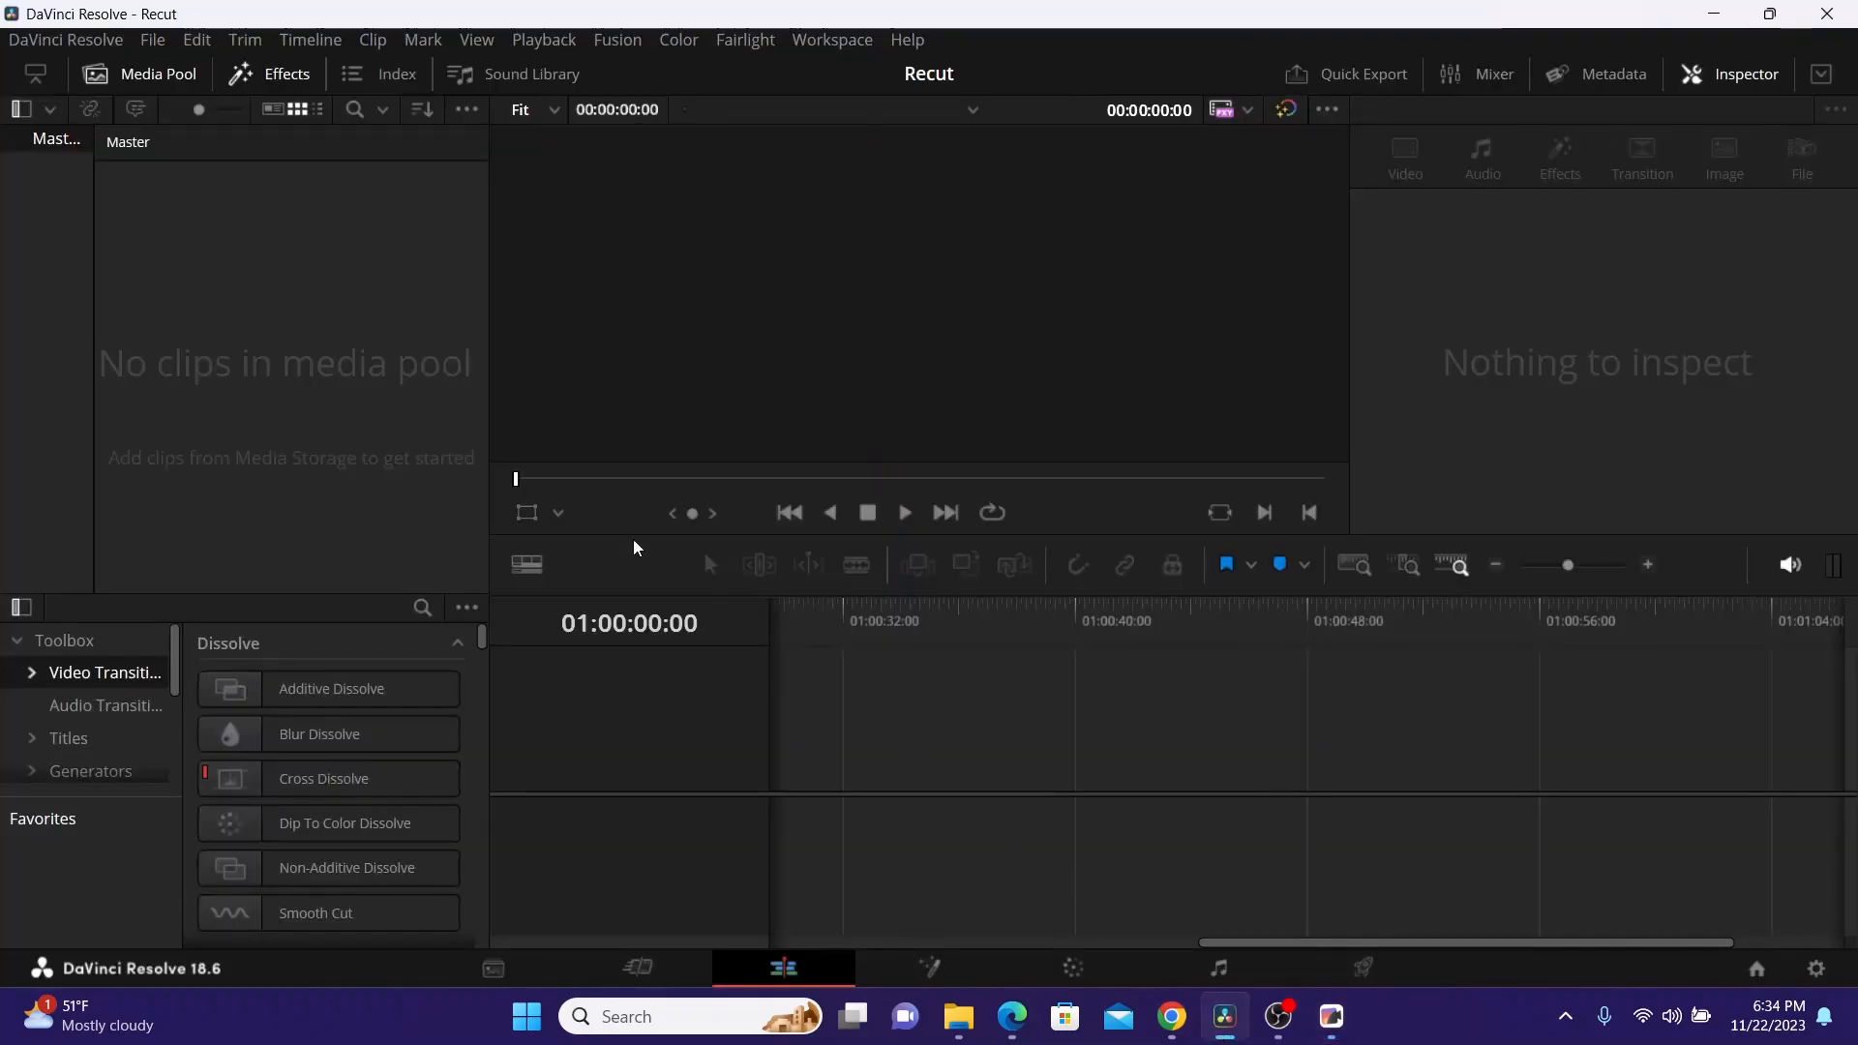
right_click(222, 348)
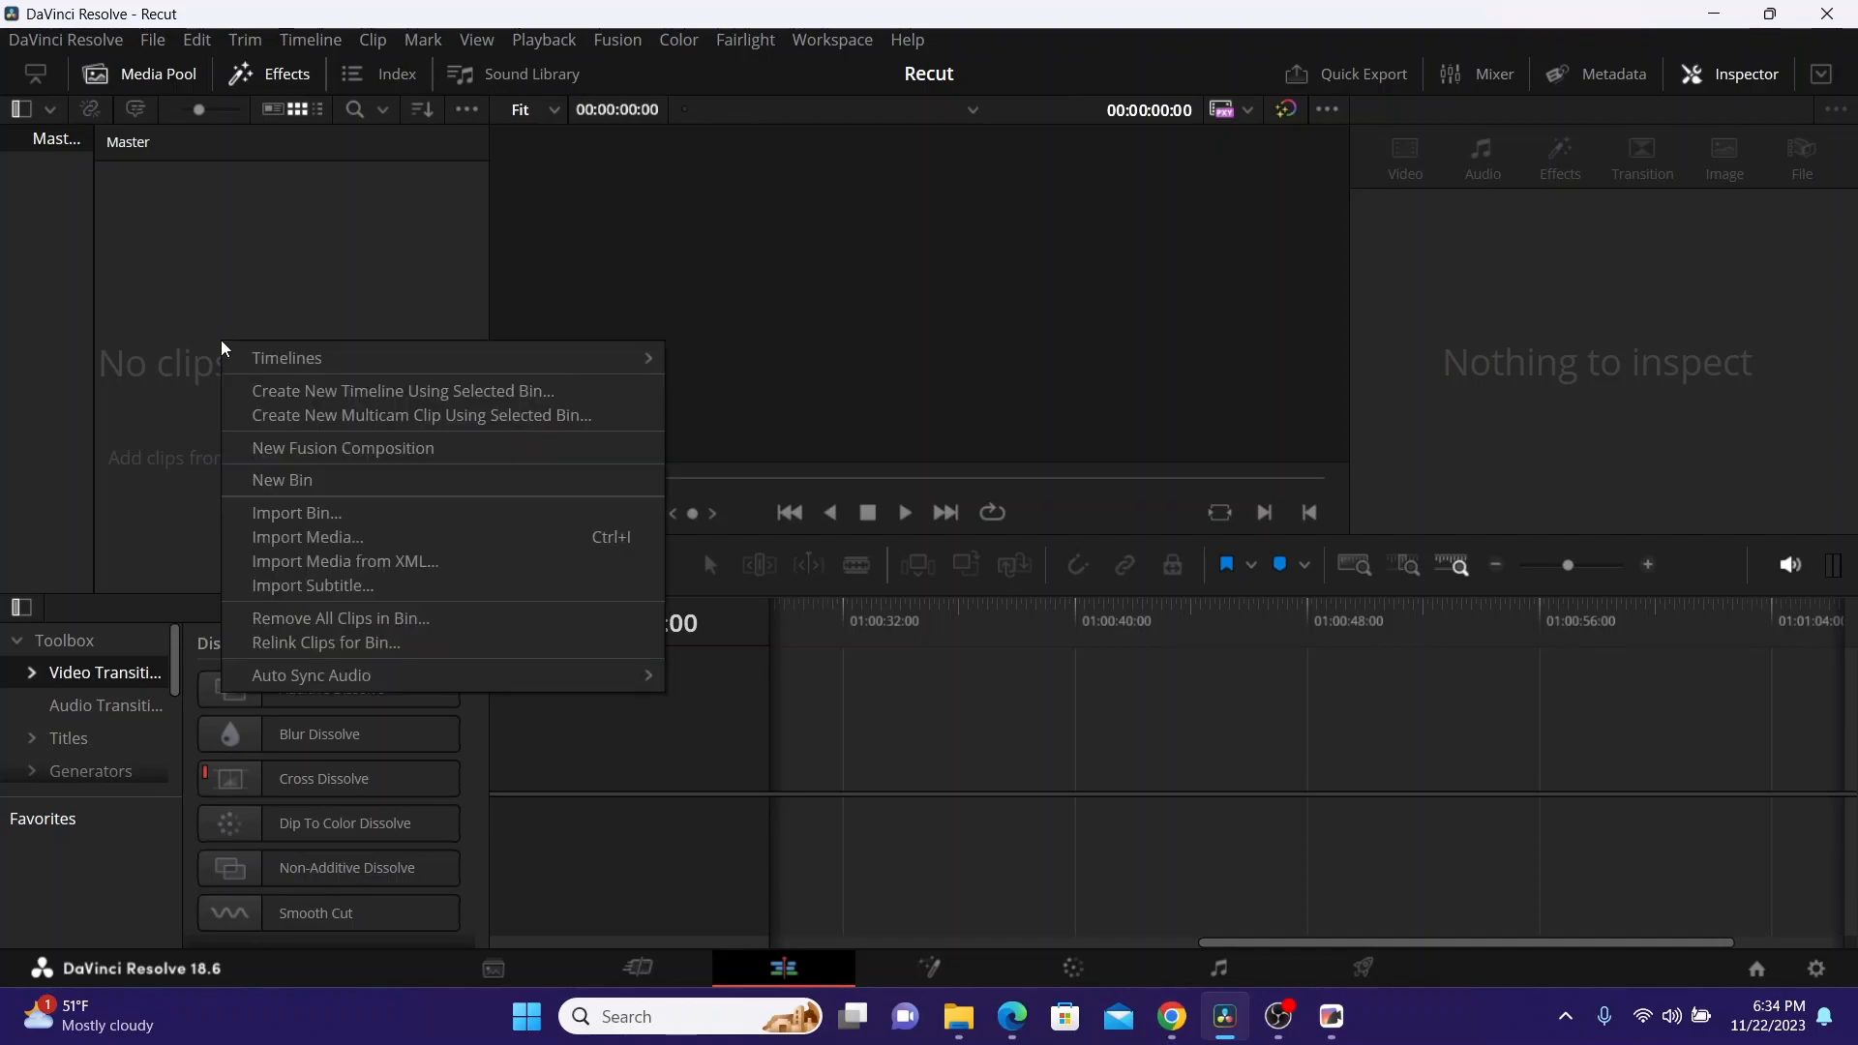
left_click(308, 537)
double_click(472, 260)
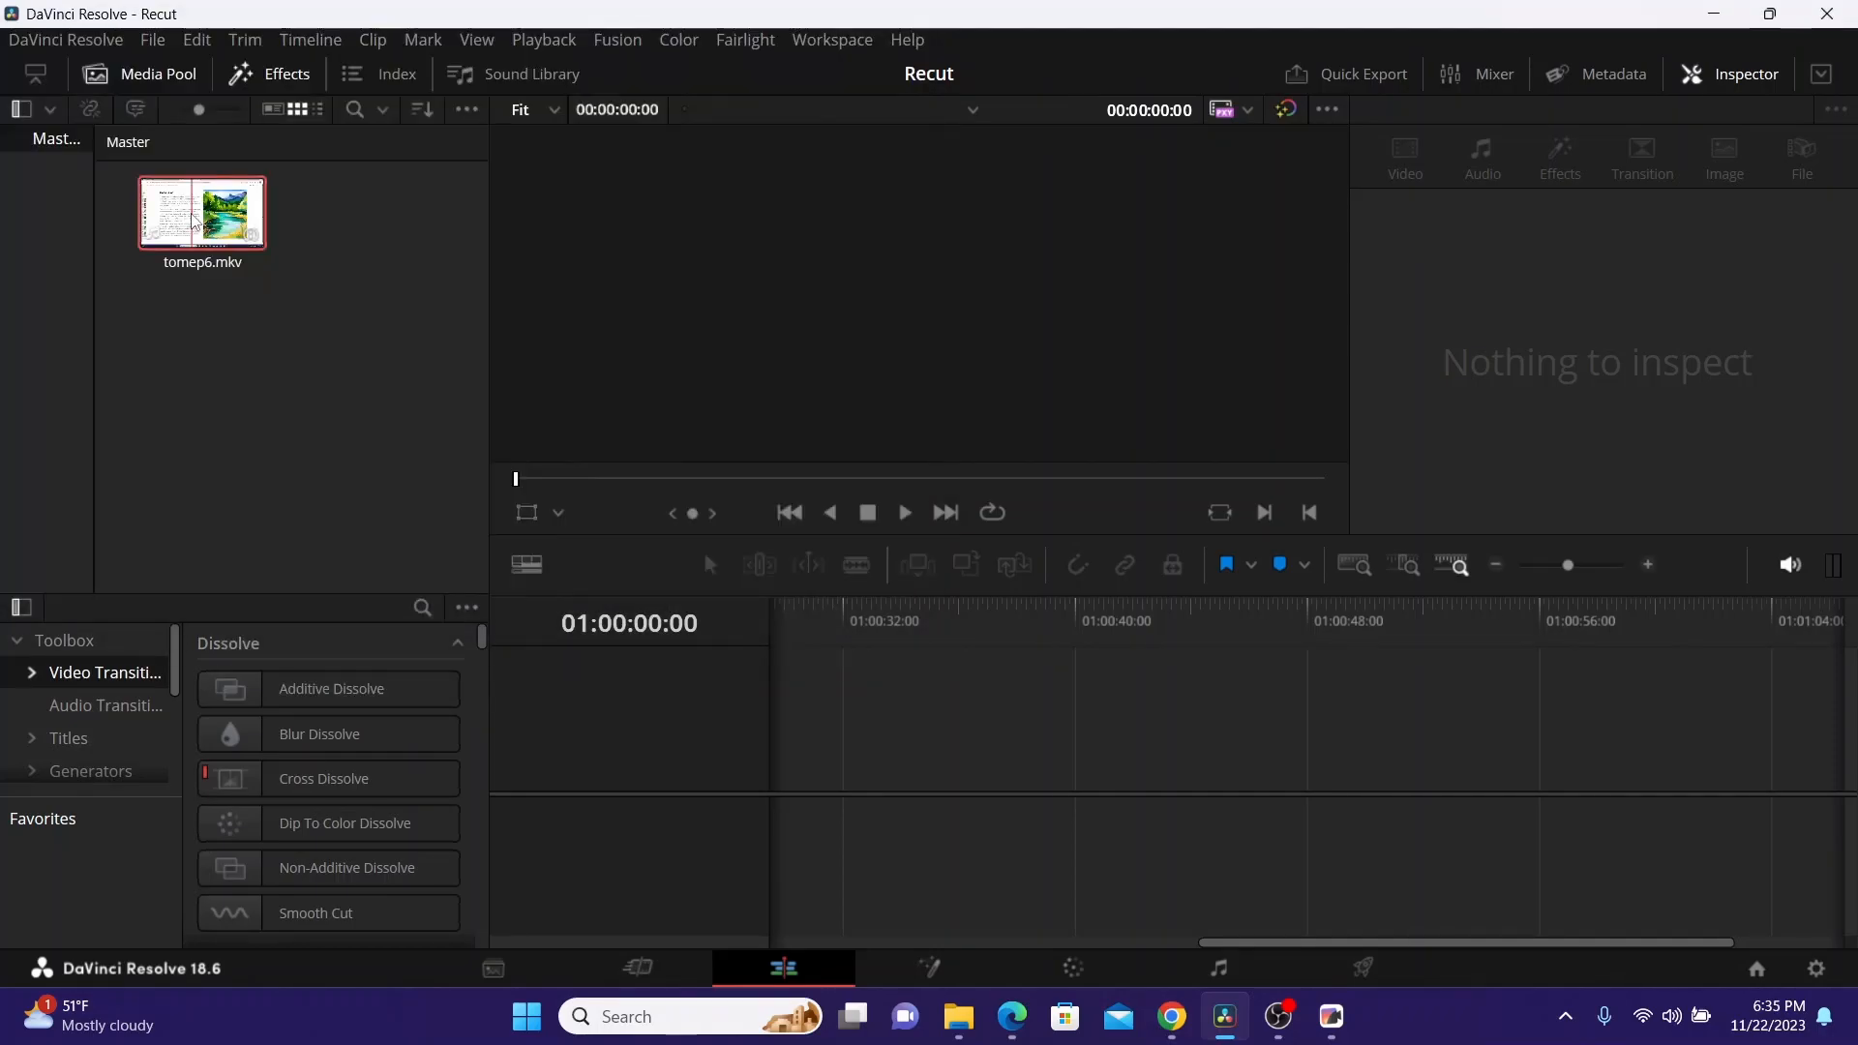
left_click_drag(237, 253, 662, 458)
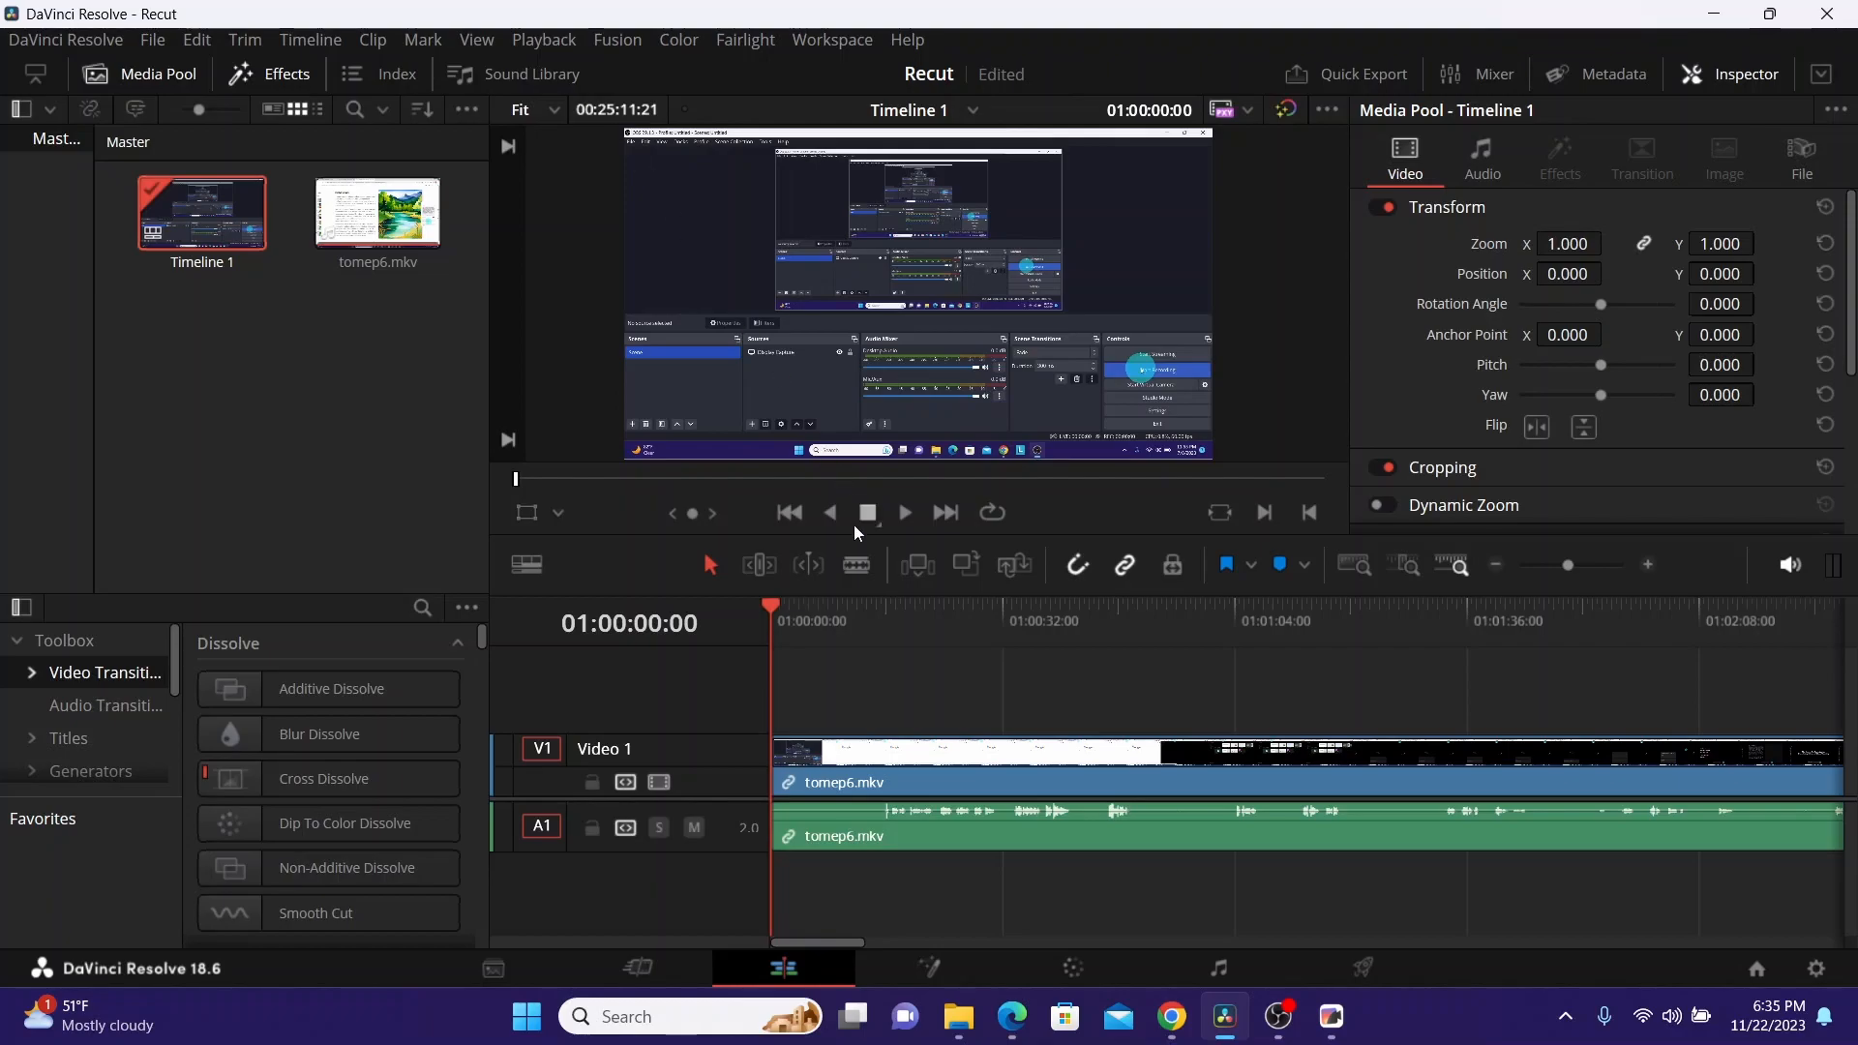
Examine the tomep6.mkv audio waveform along the timeline for silent gaps between the spoken parts
key("ctrl+equal")
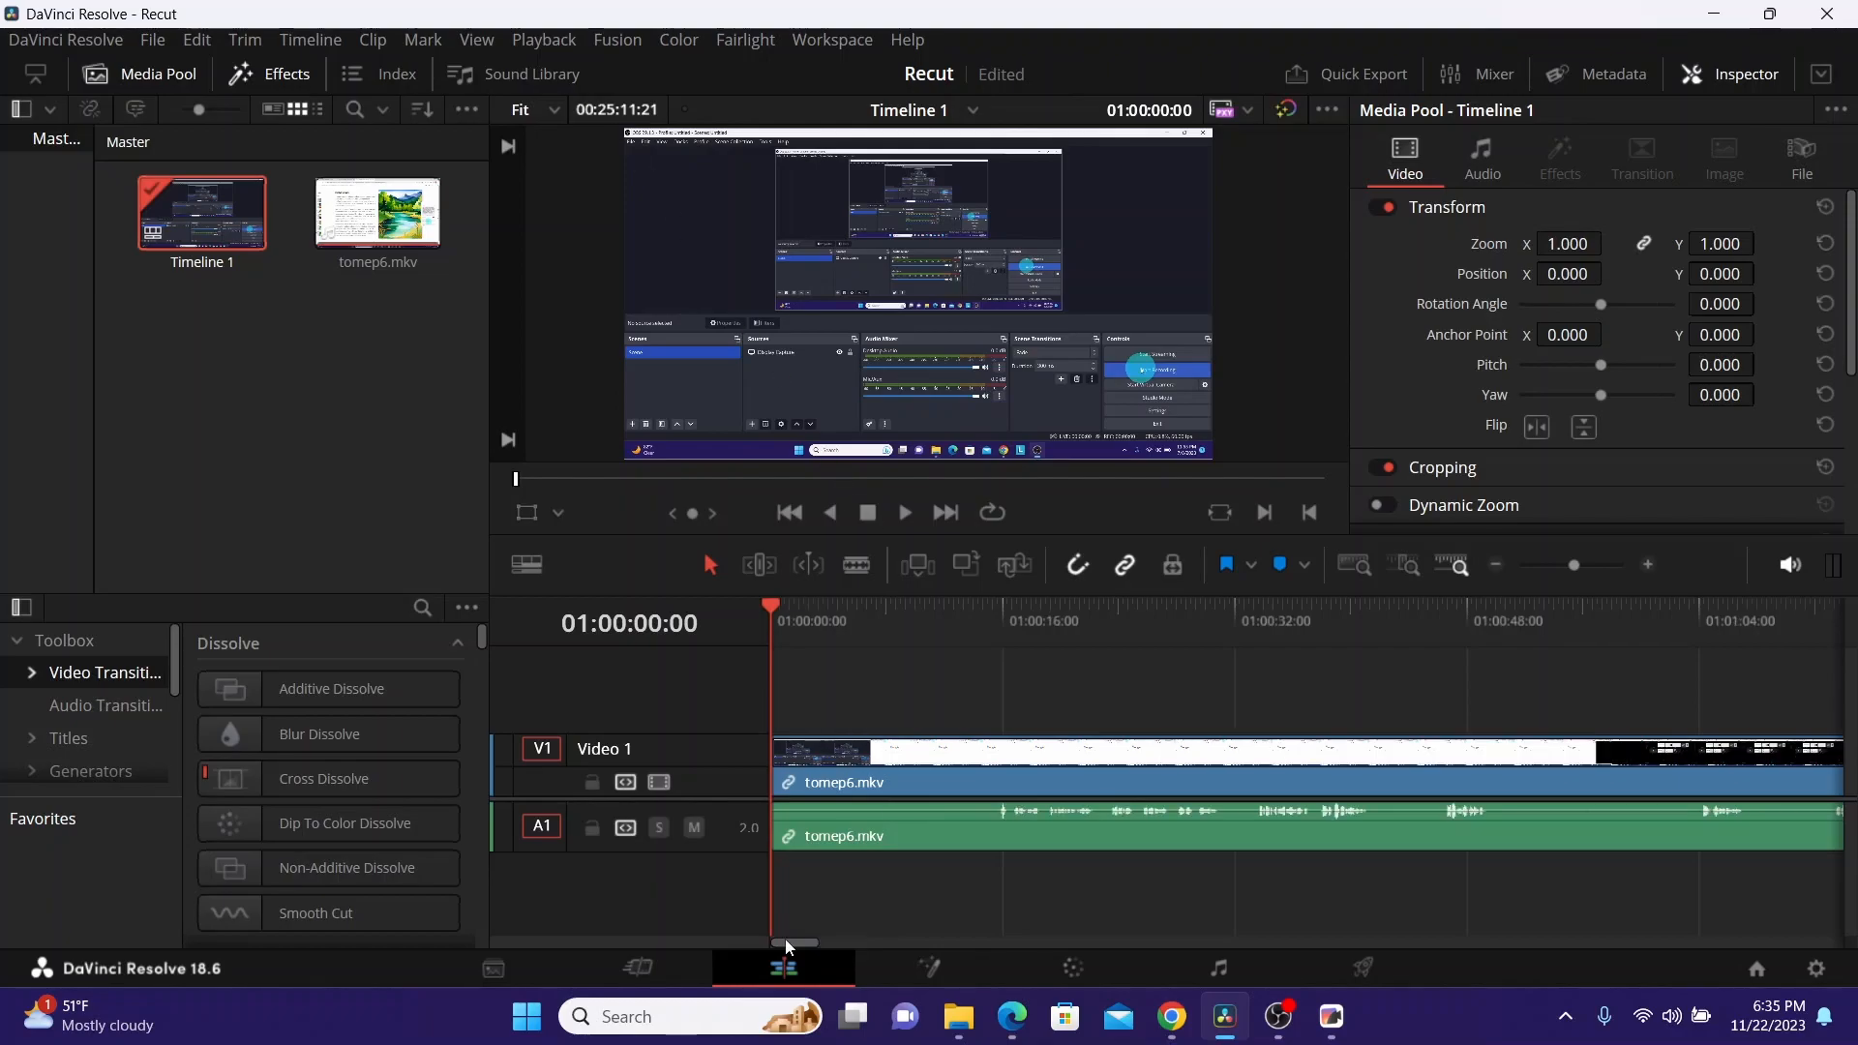
left_click_drag(786, 939, 820, 938)
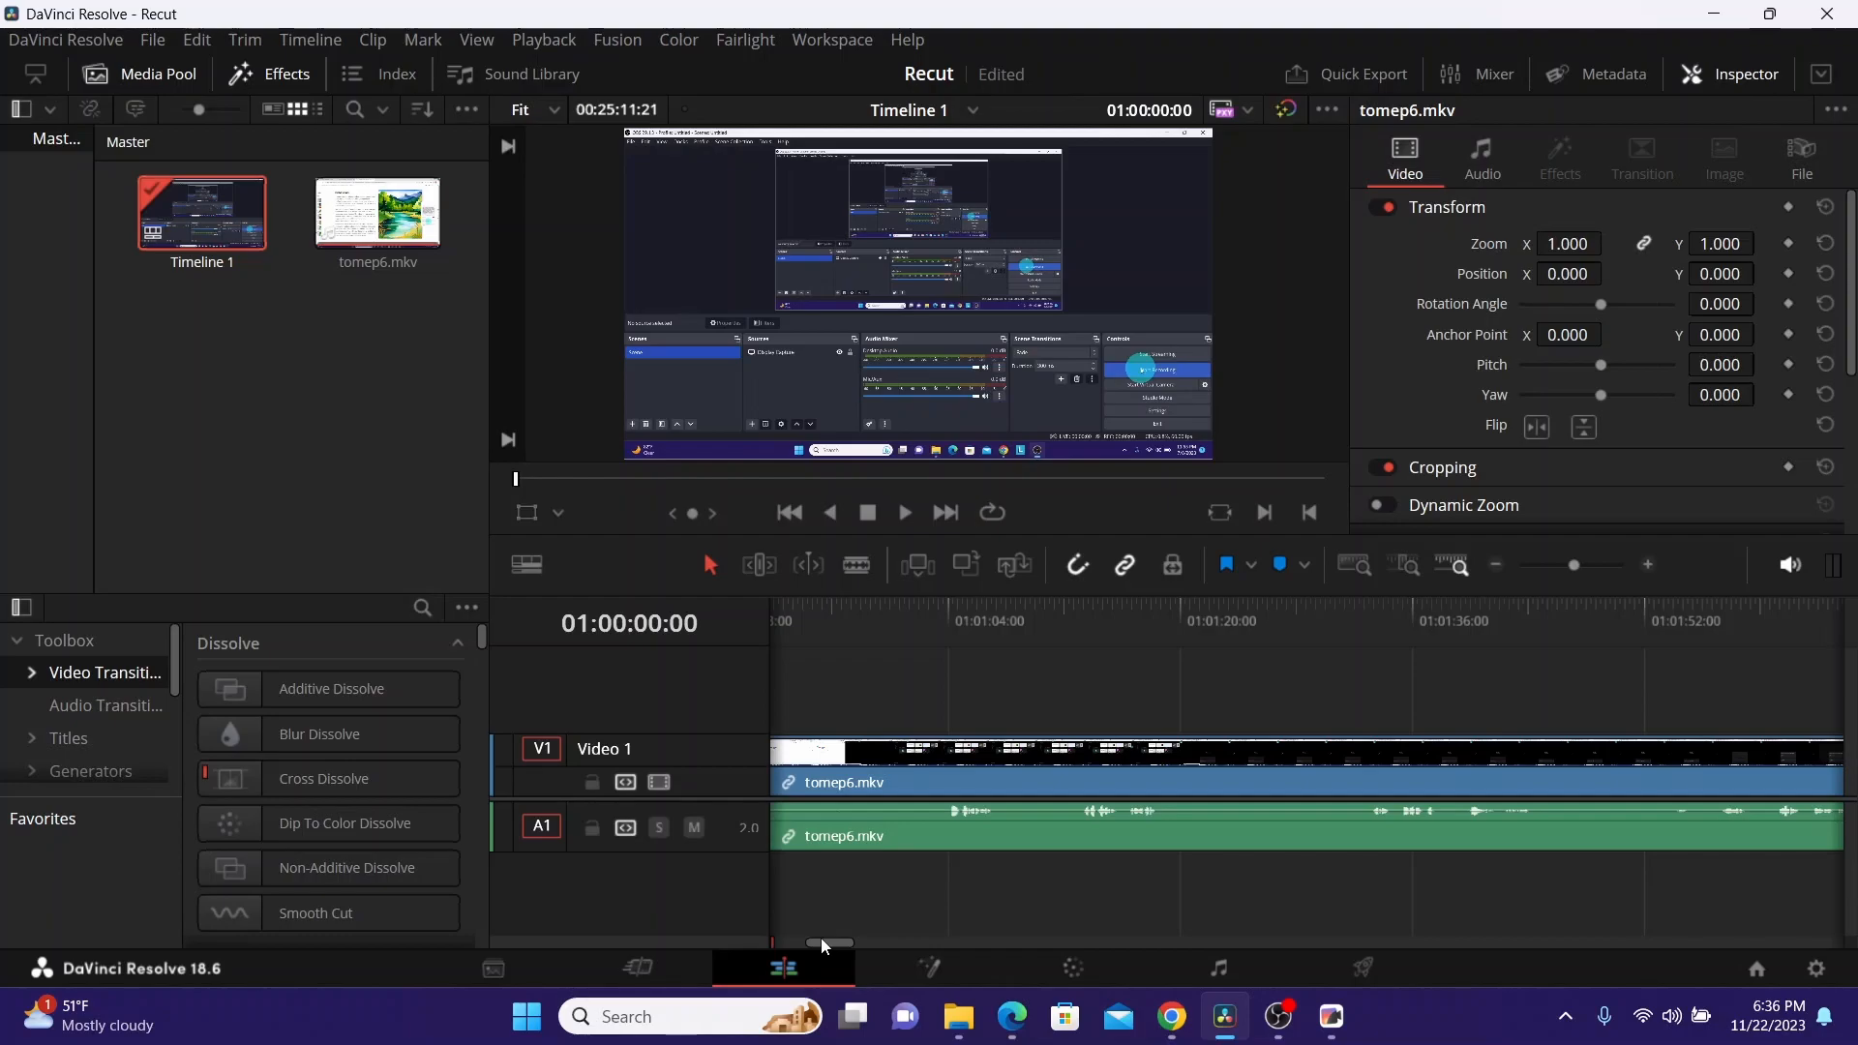
left_click_drag(821, 938, 915, 939)
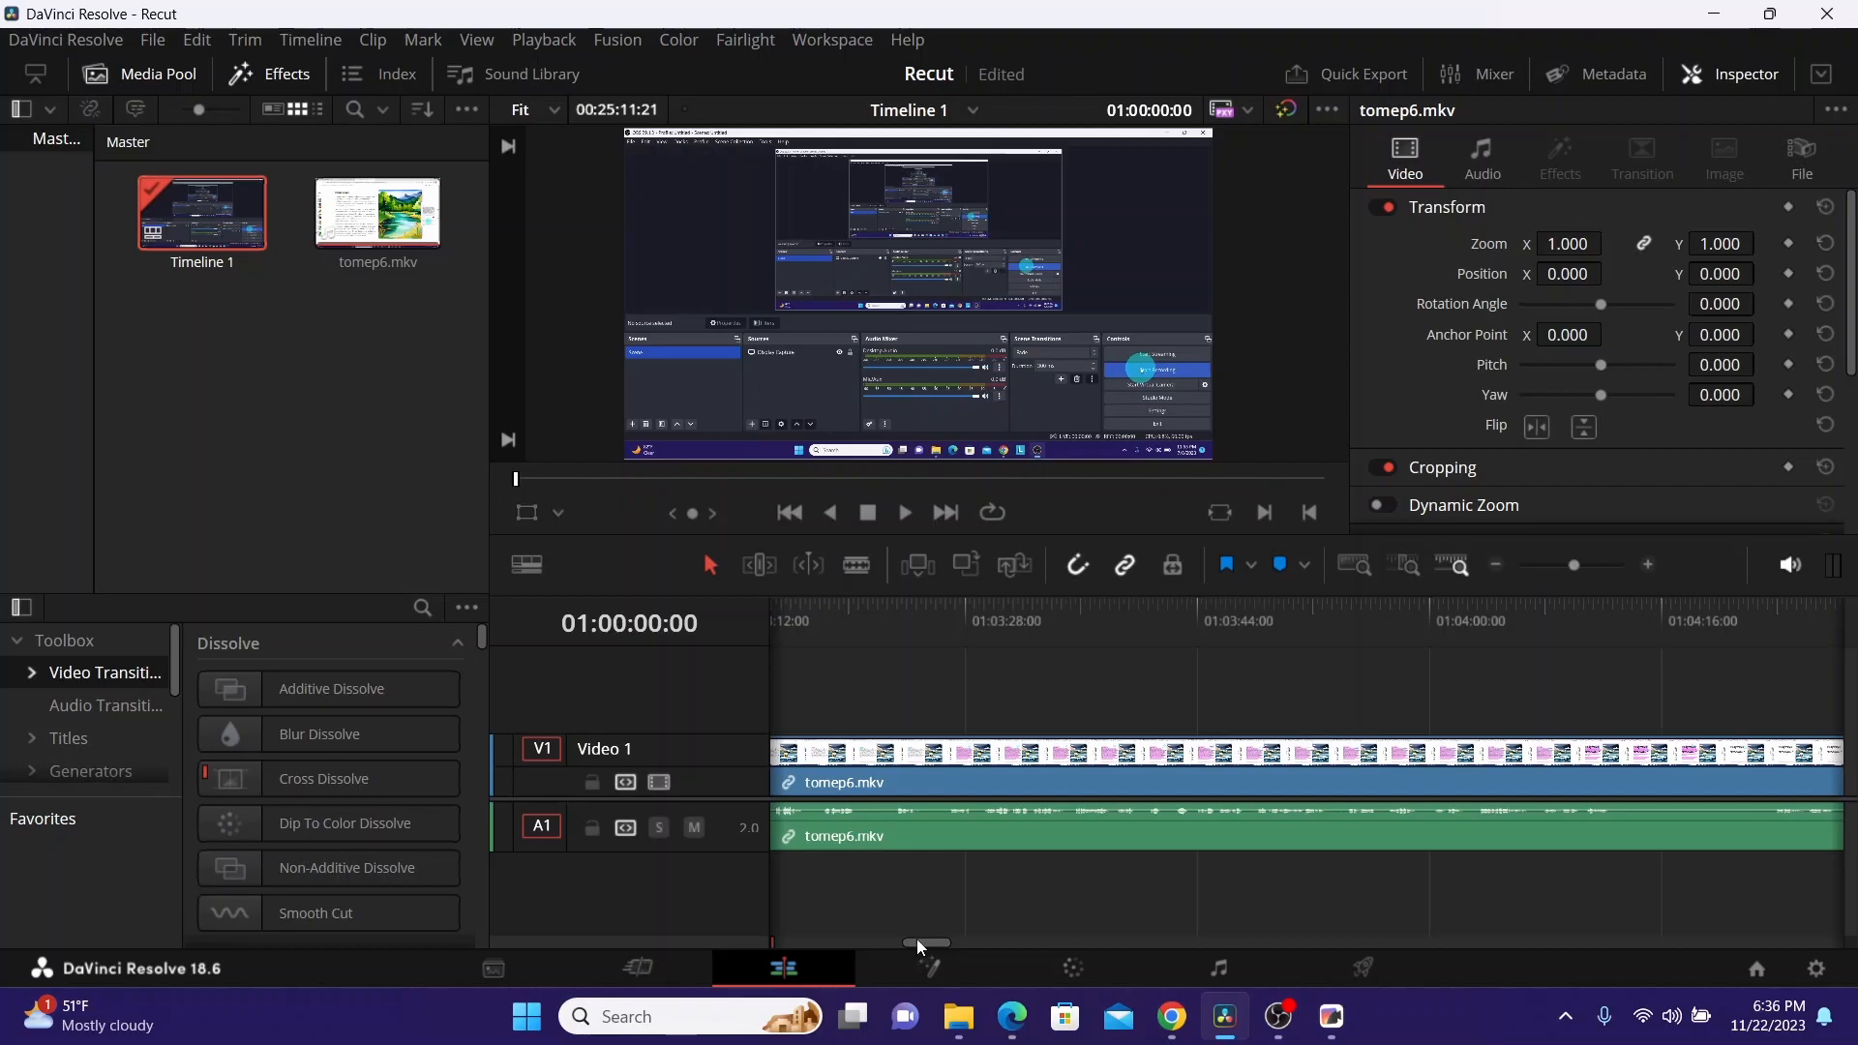
left_click_drag(915, 939, 985, 943)
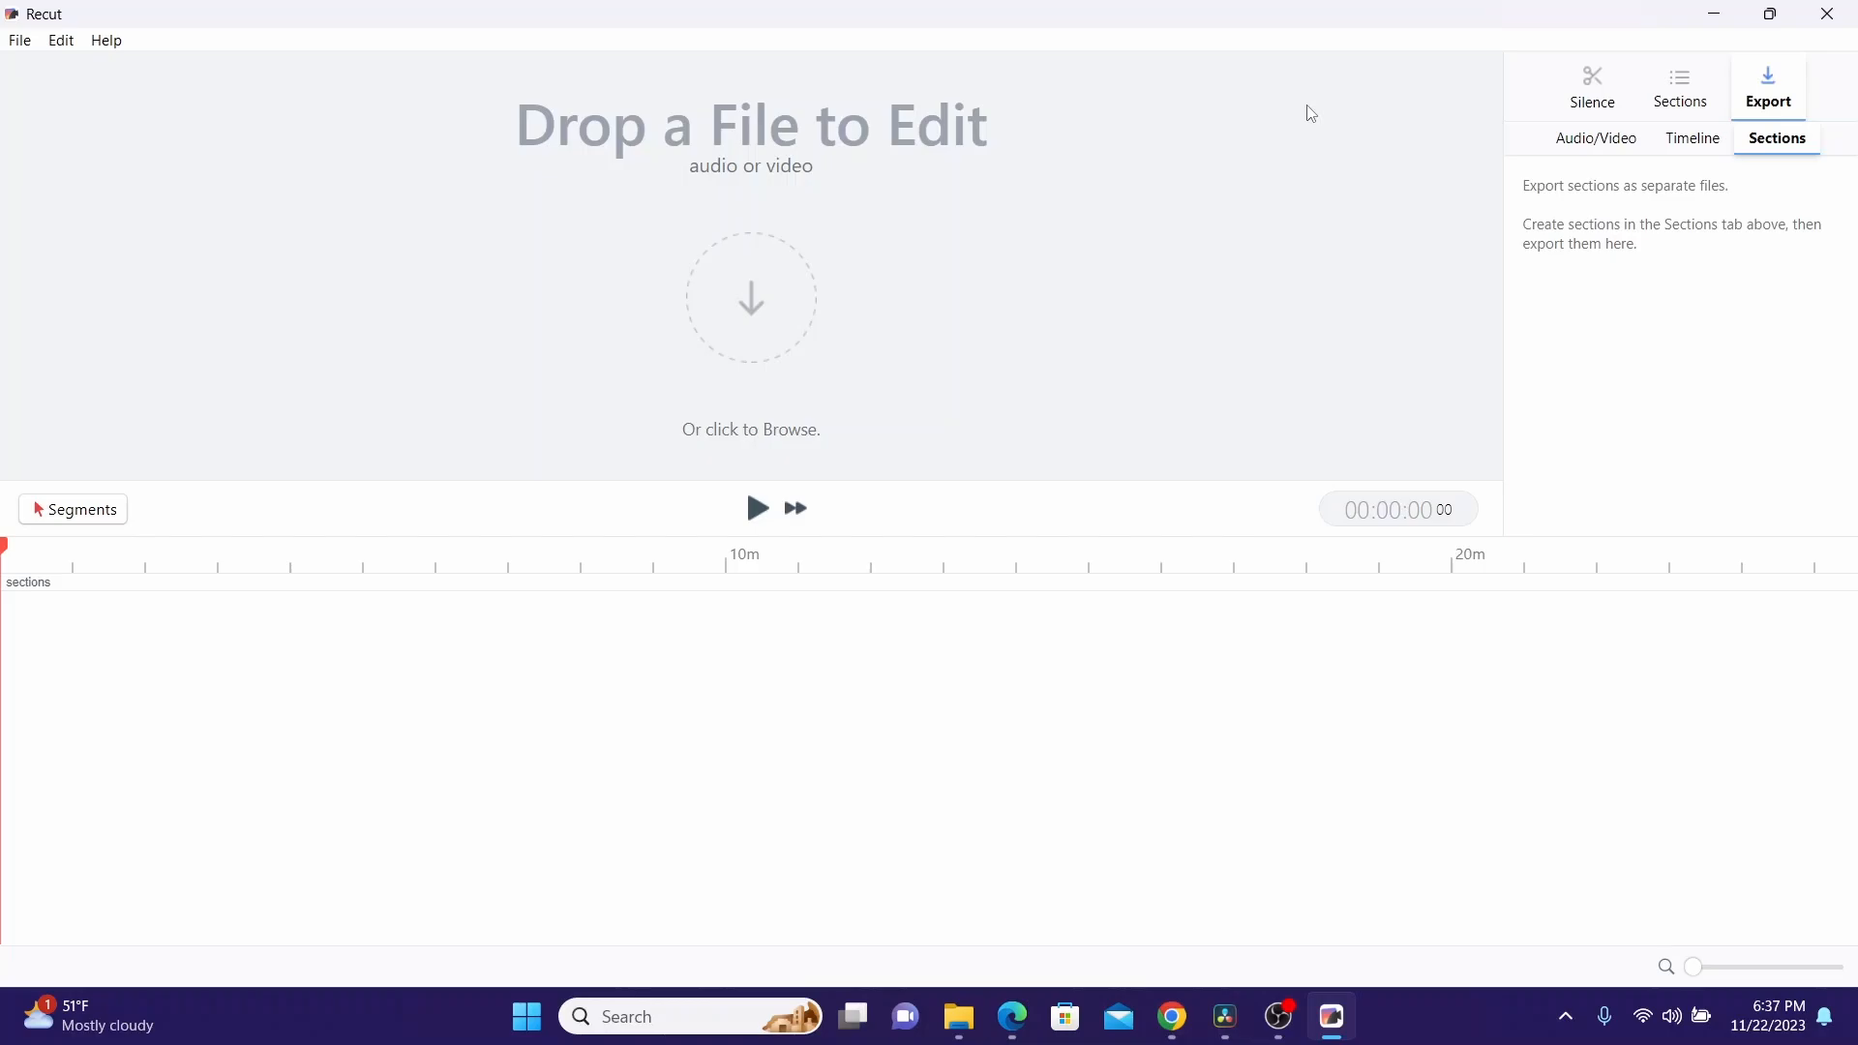
Switch to Recut and open tomep6.mkv for silence detection
left_click(19, 40)
left_click(38, 88)
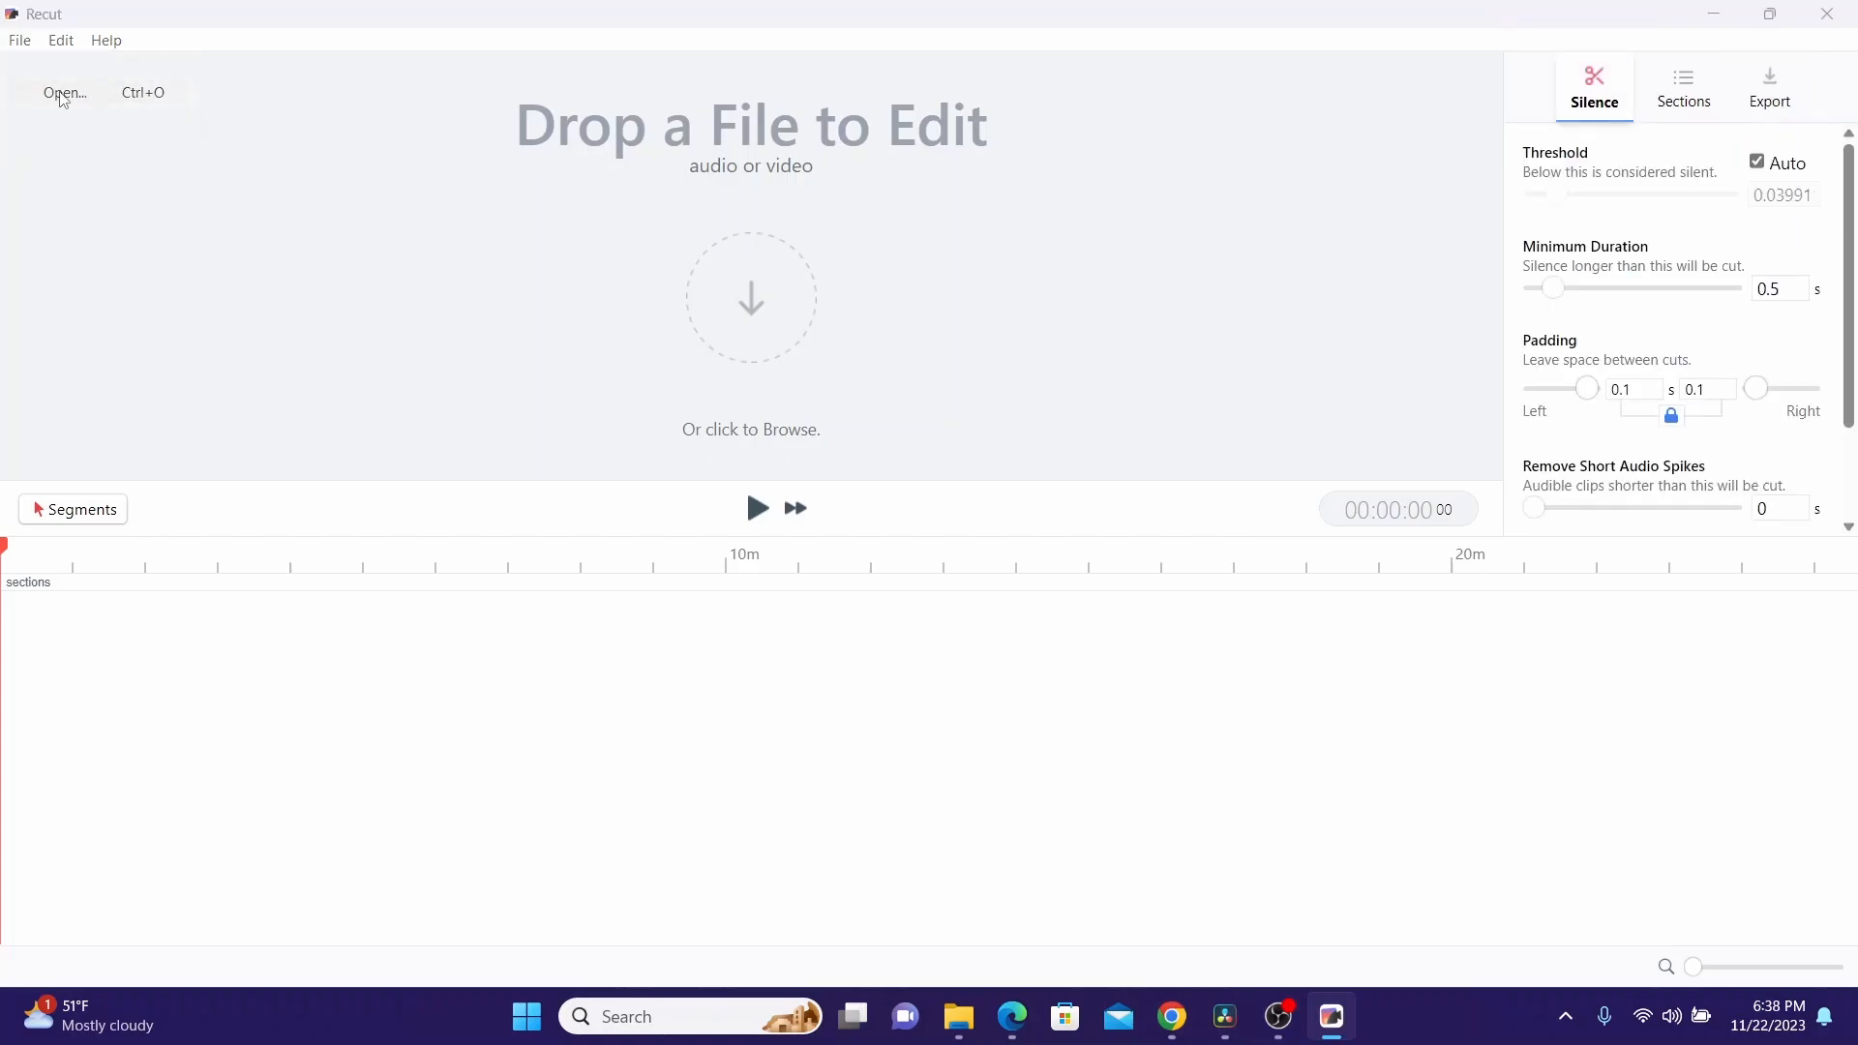
double_click(475, 306)
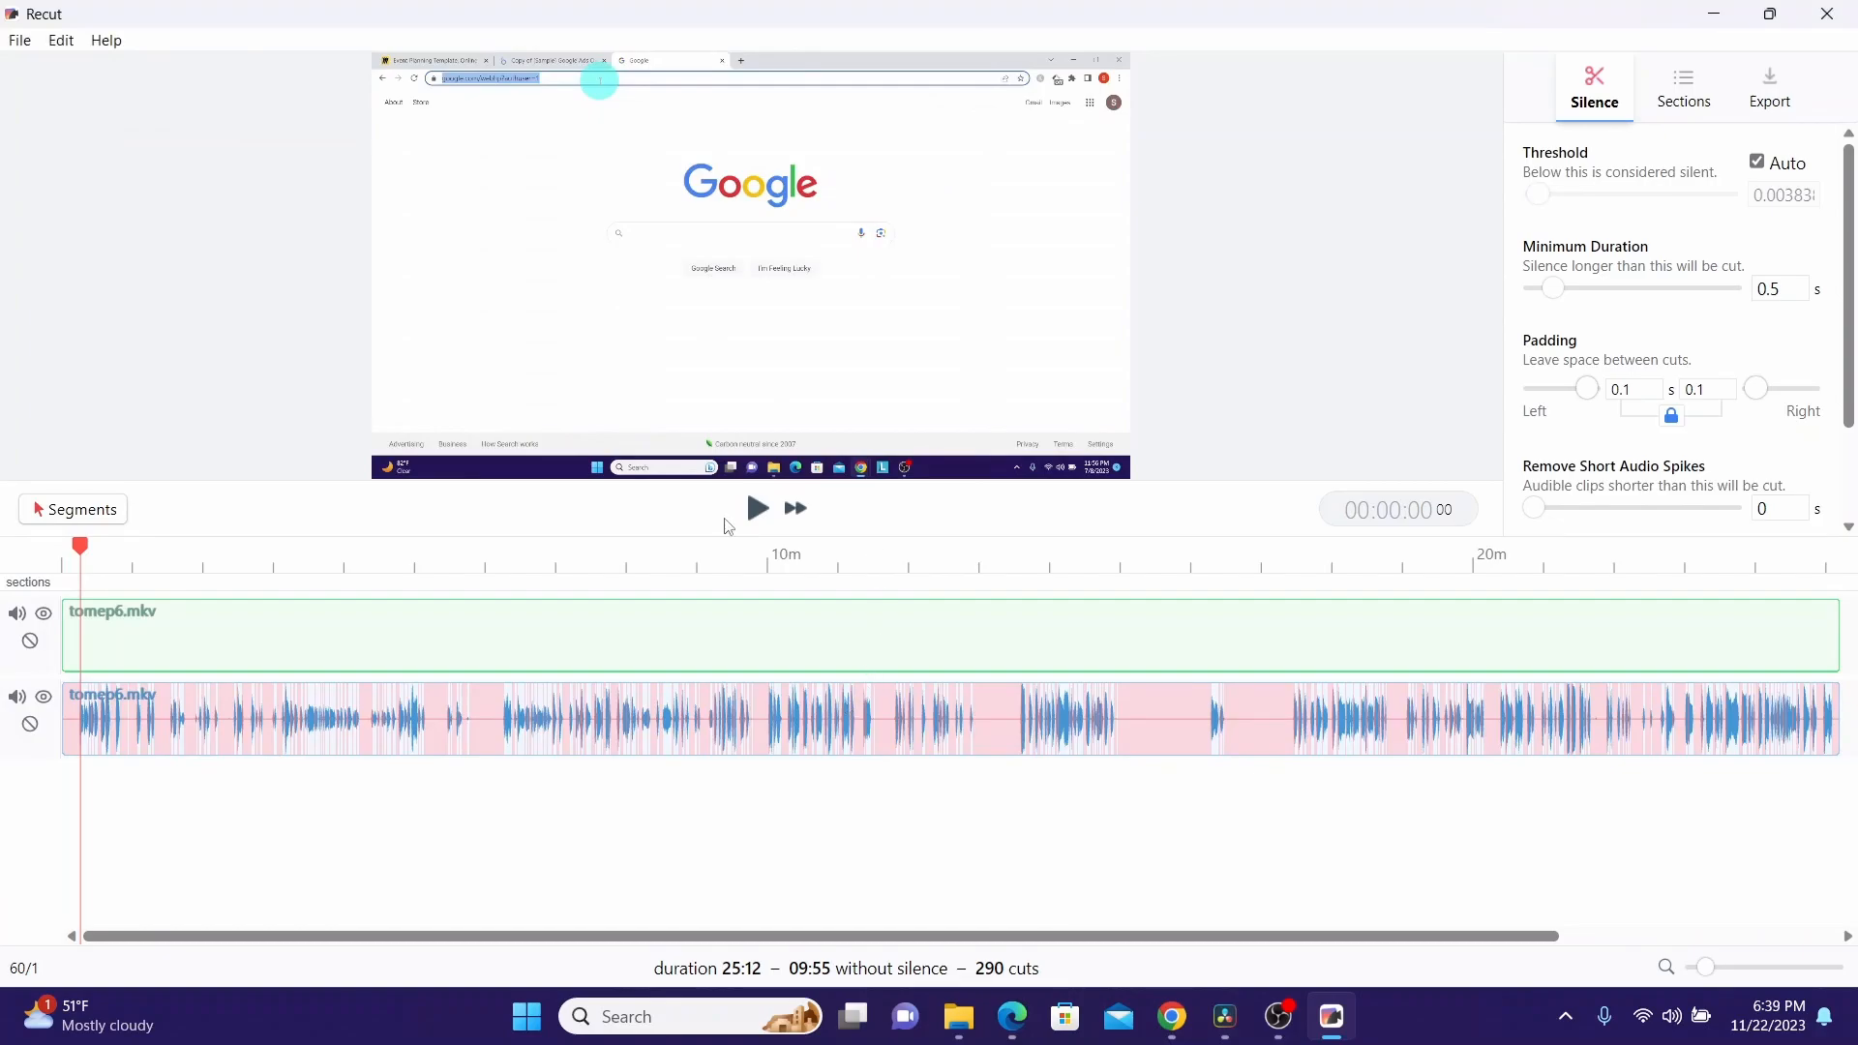
Preview the start of the video with silences skipped and view the whole clip on the timeline
left_click(760, 512)
left_click(759, 511)
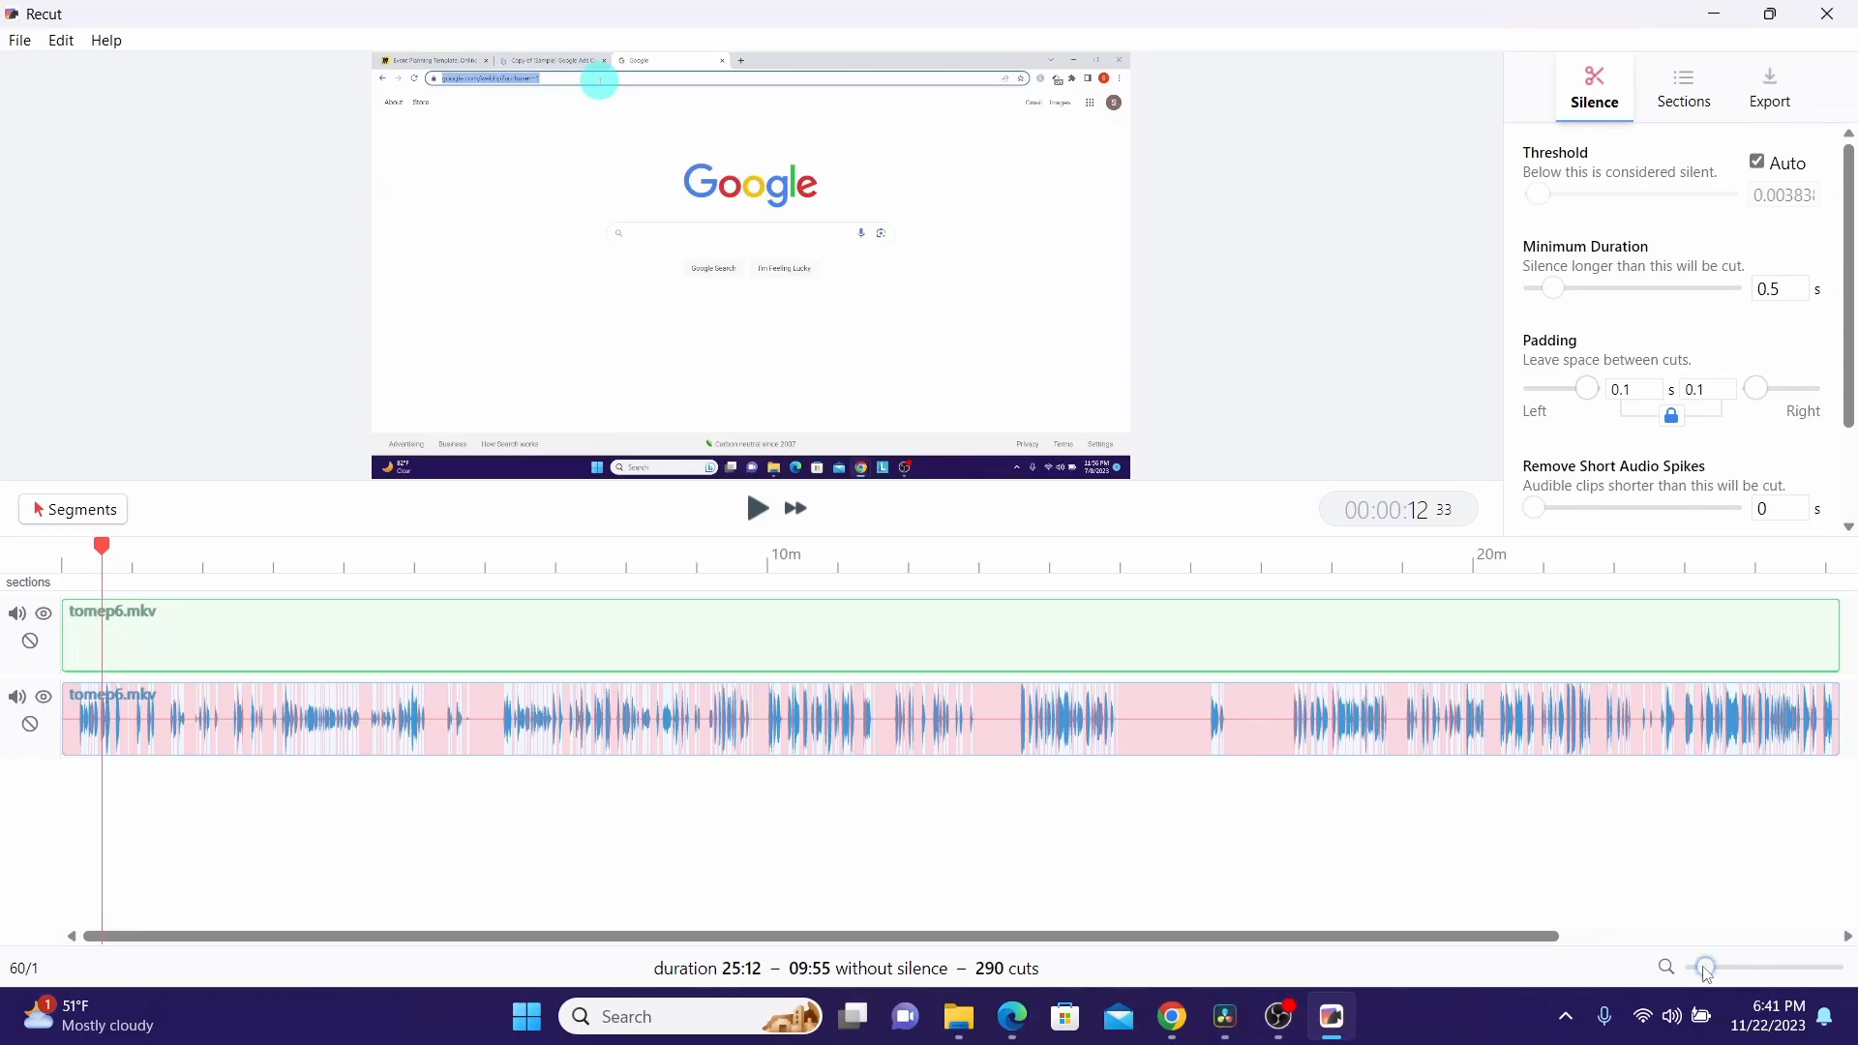
scroll(1708, 974, "down", 2)
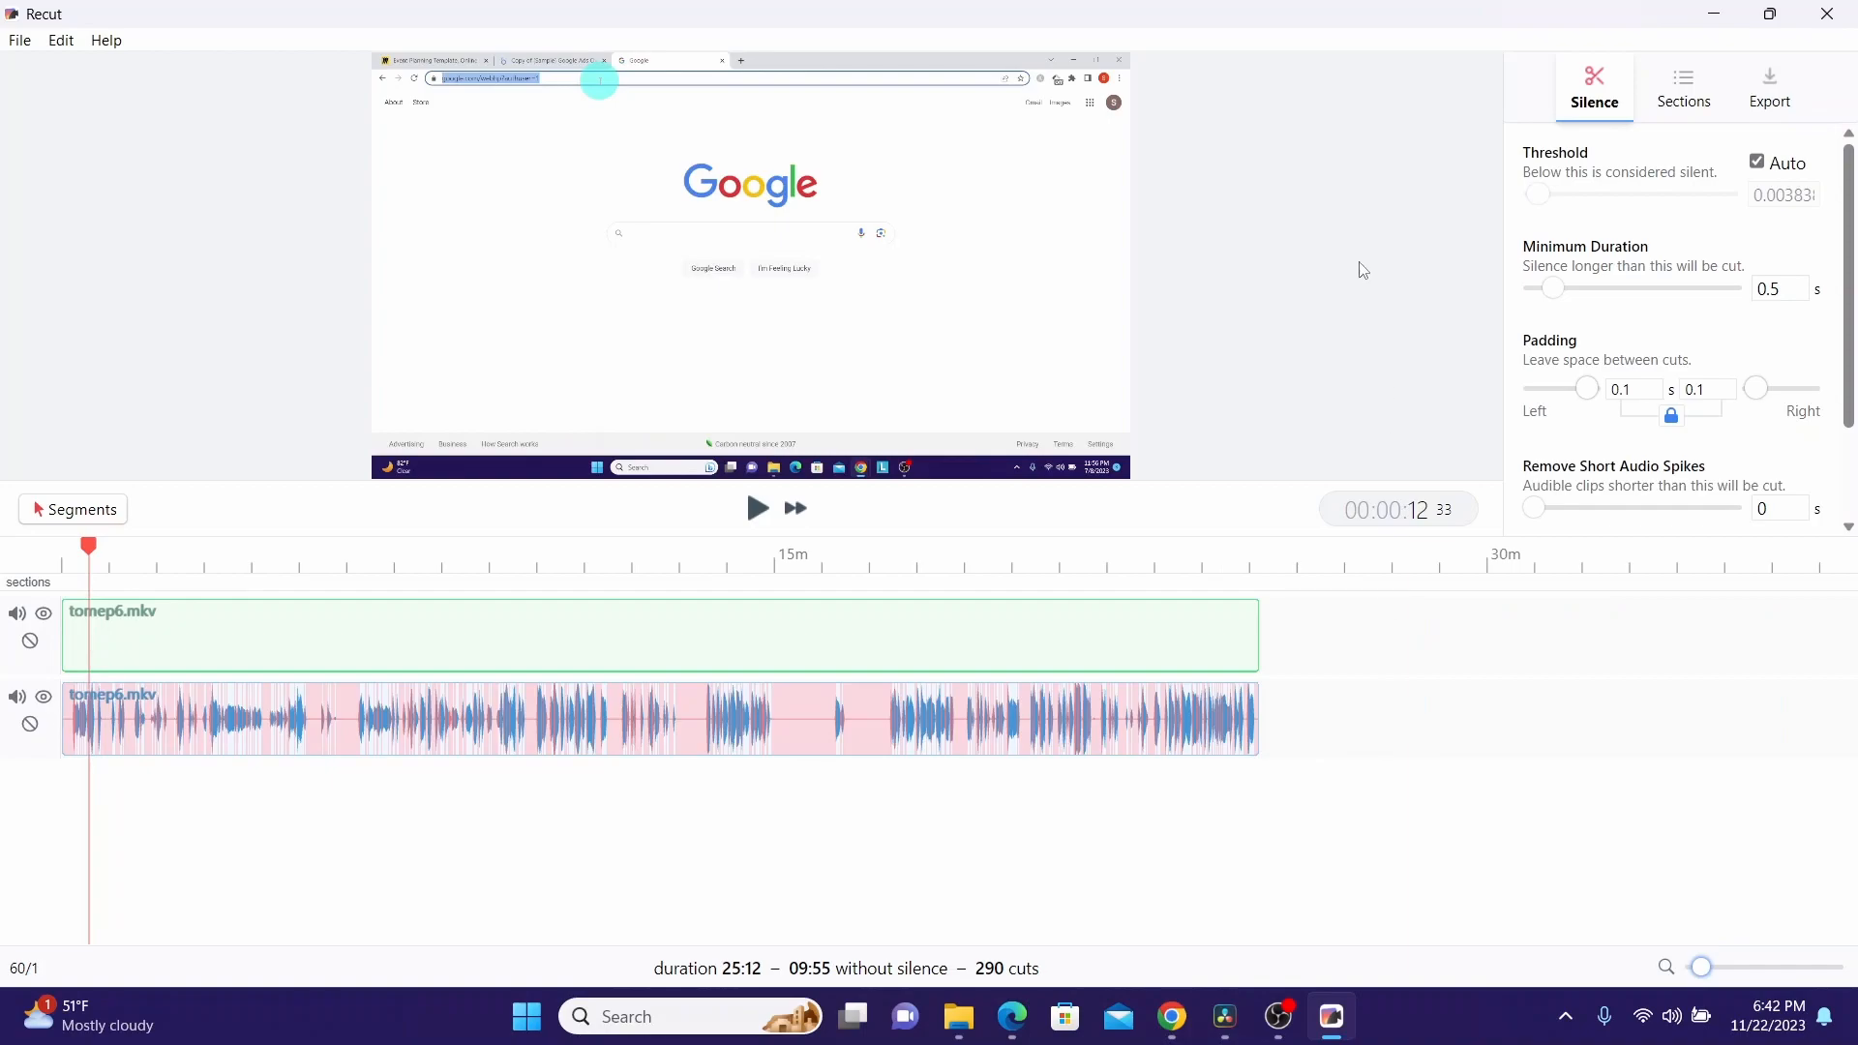
Export the cut list as a DaVinci Resolve (.xml) timeline named tomep6.xml, without keeping silent segments
left_click(1771, 85)
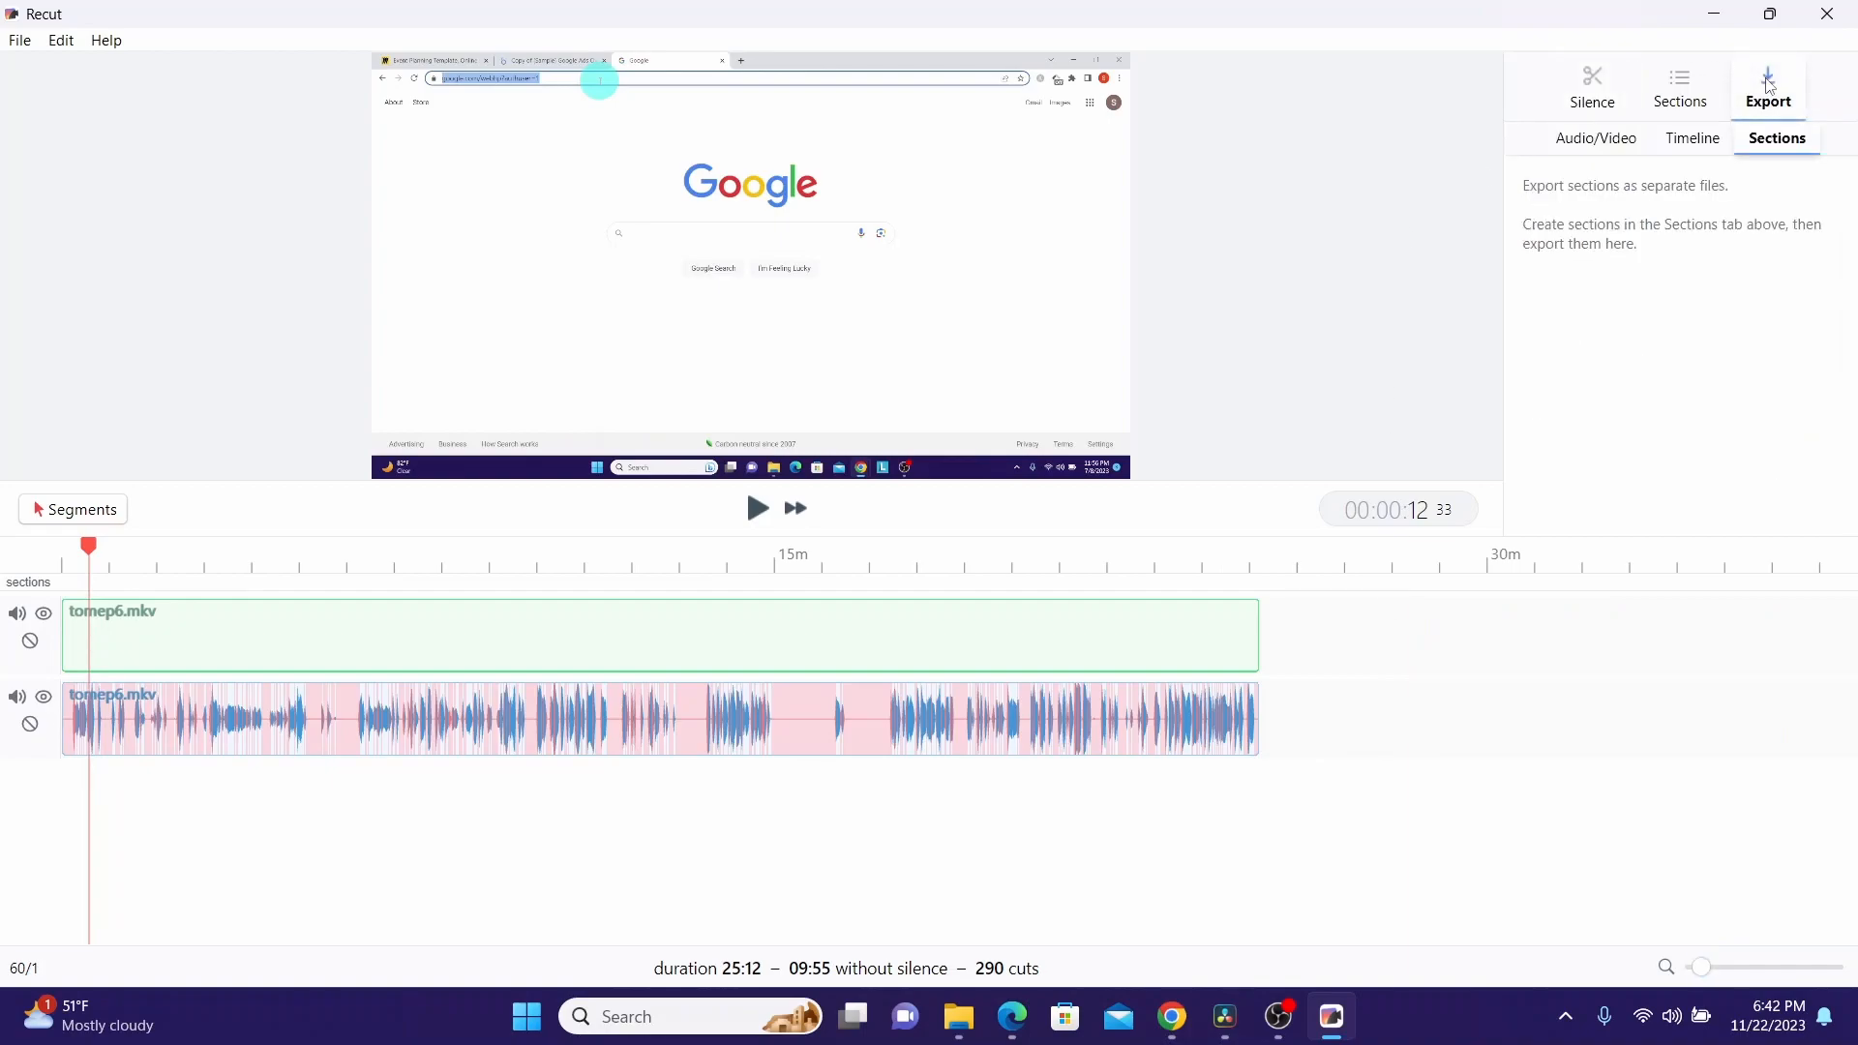
left_click(1586, 151)
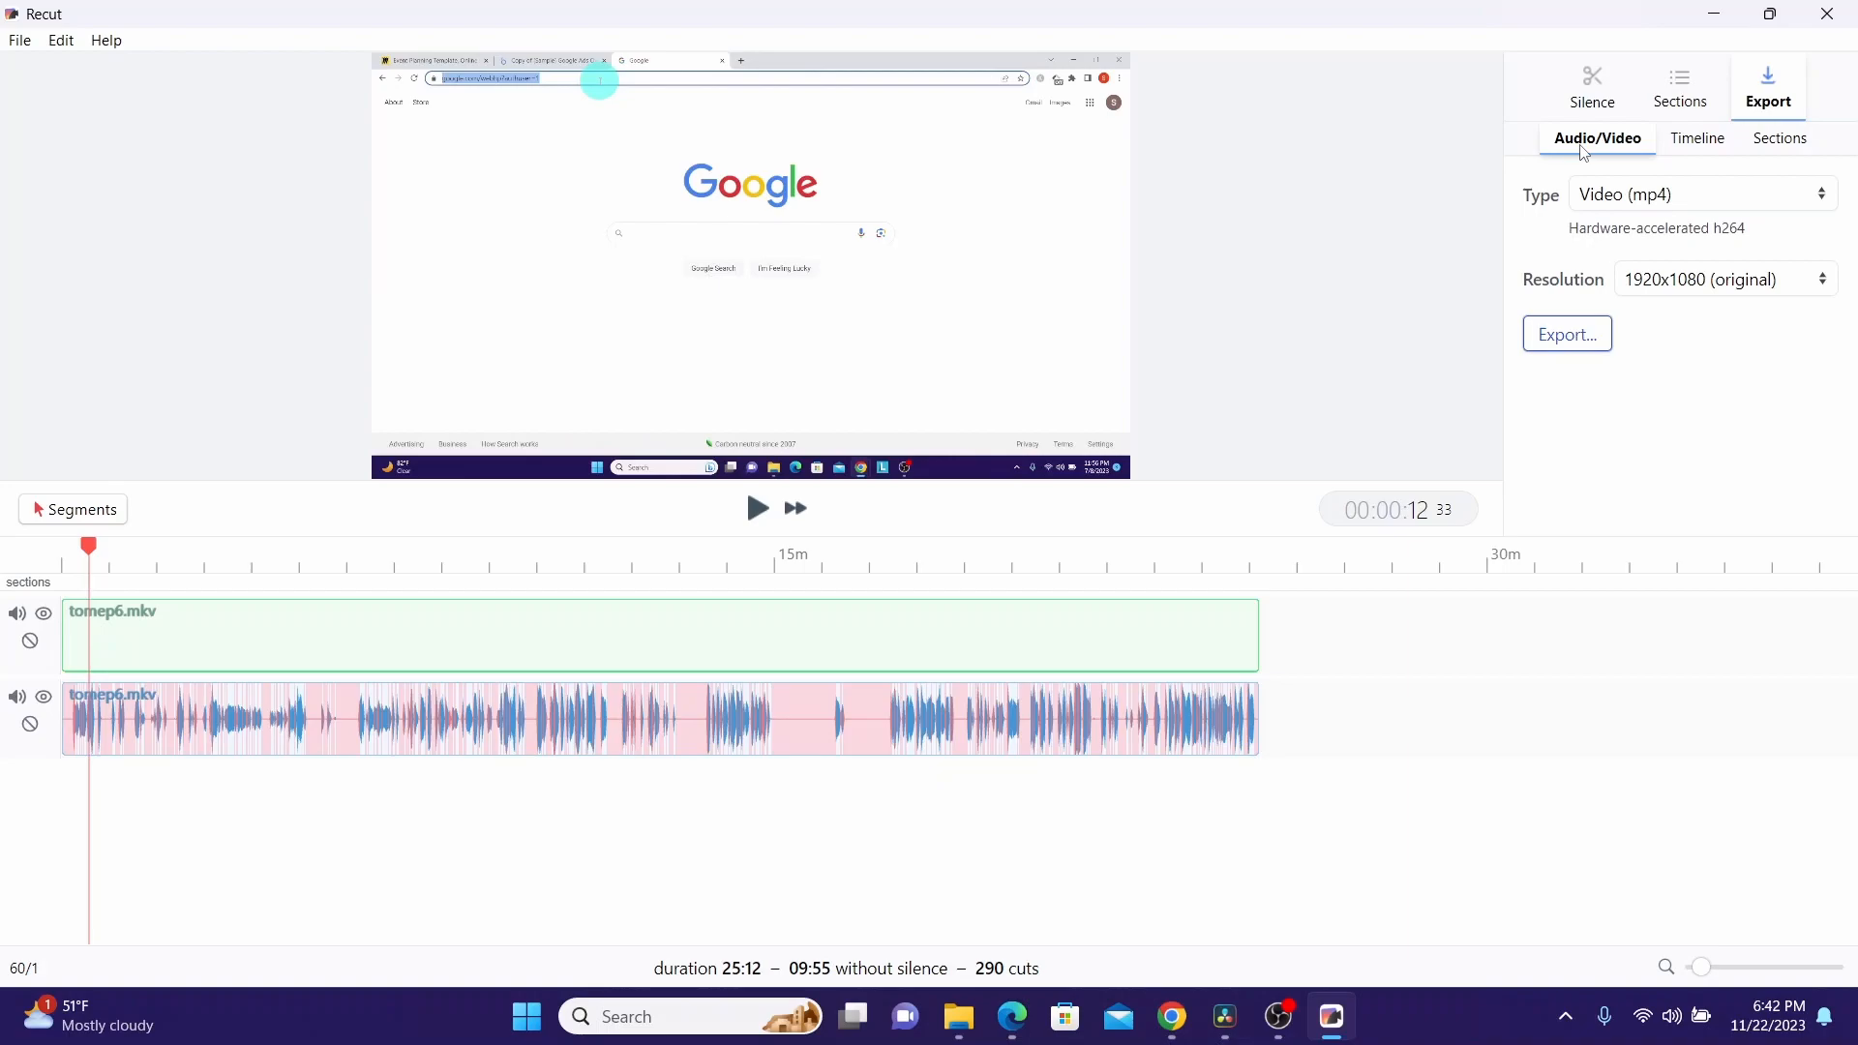
left_click(1701, 145)
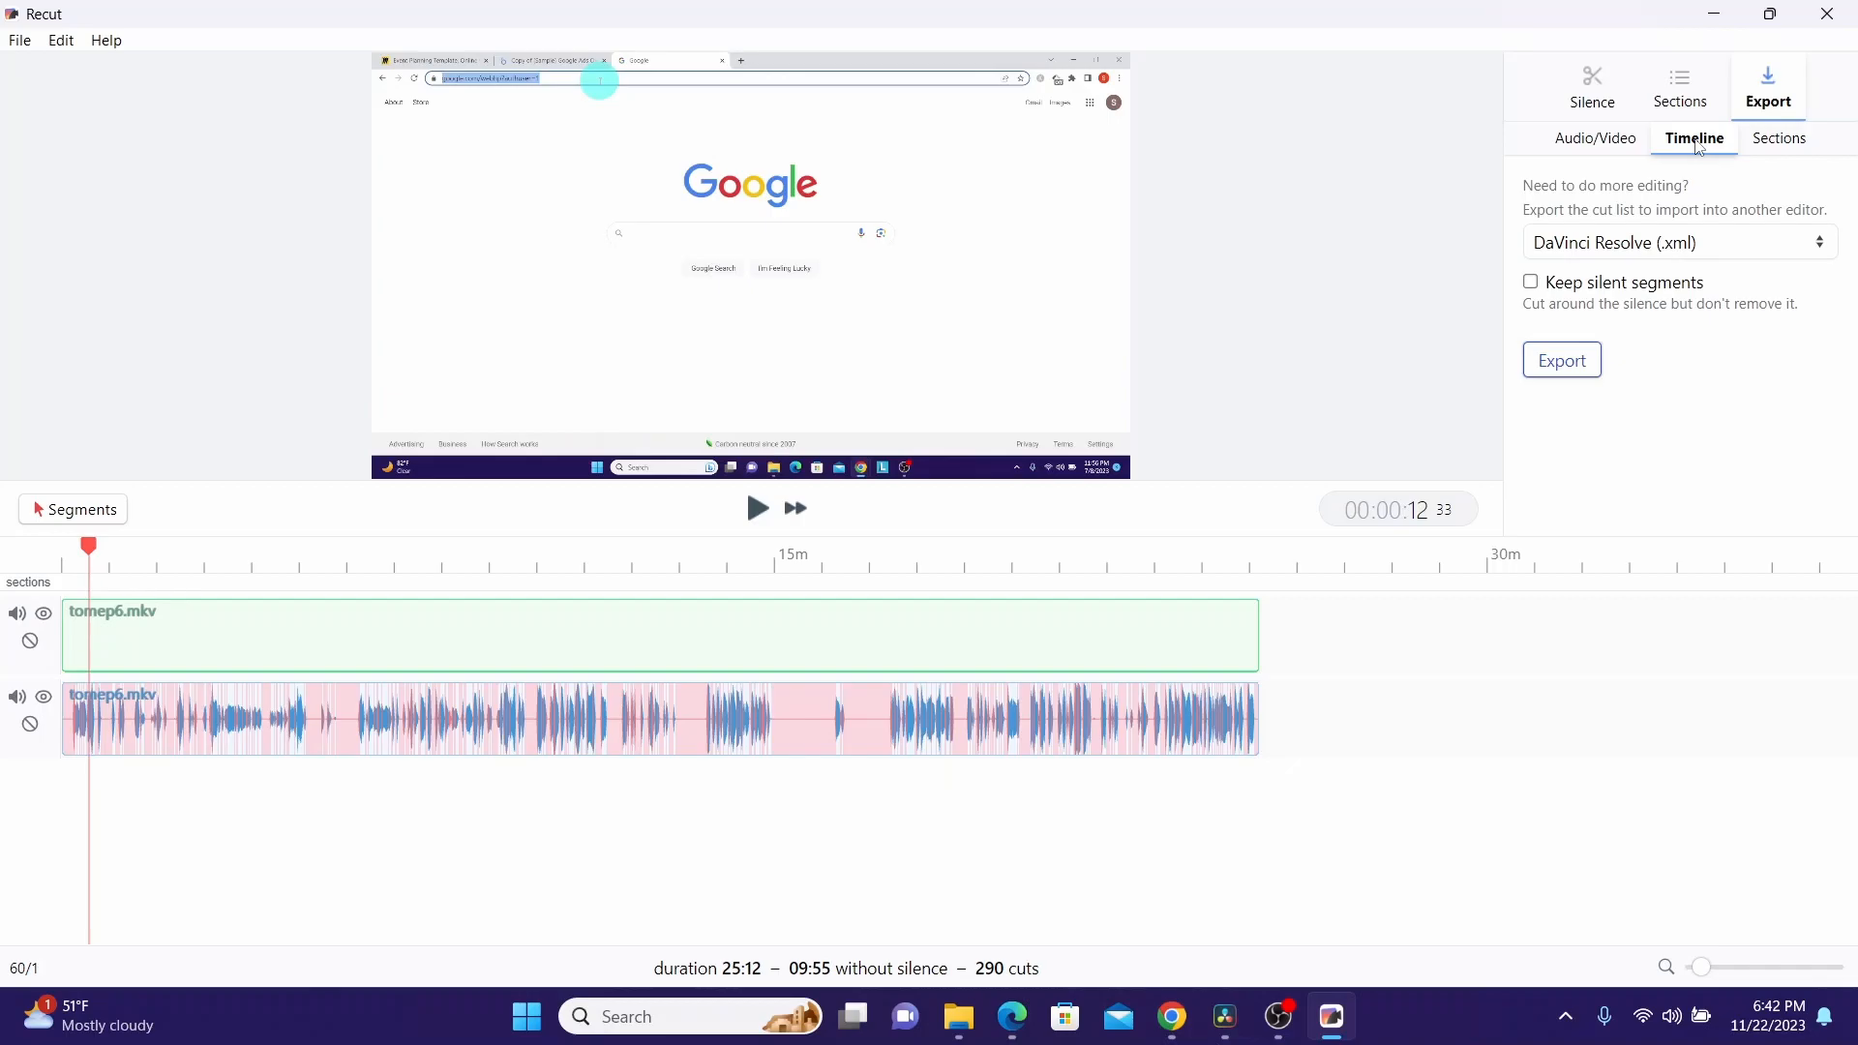
left_click(1562, 360)
left_click(725, 593)
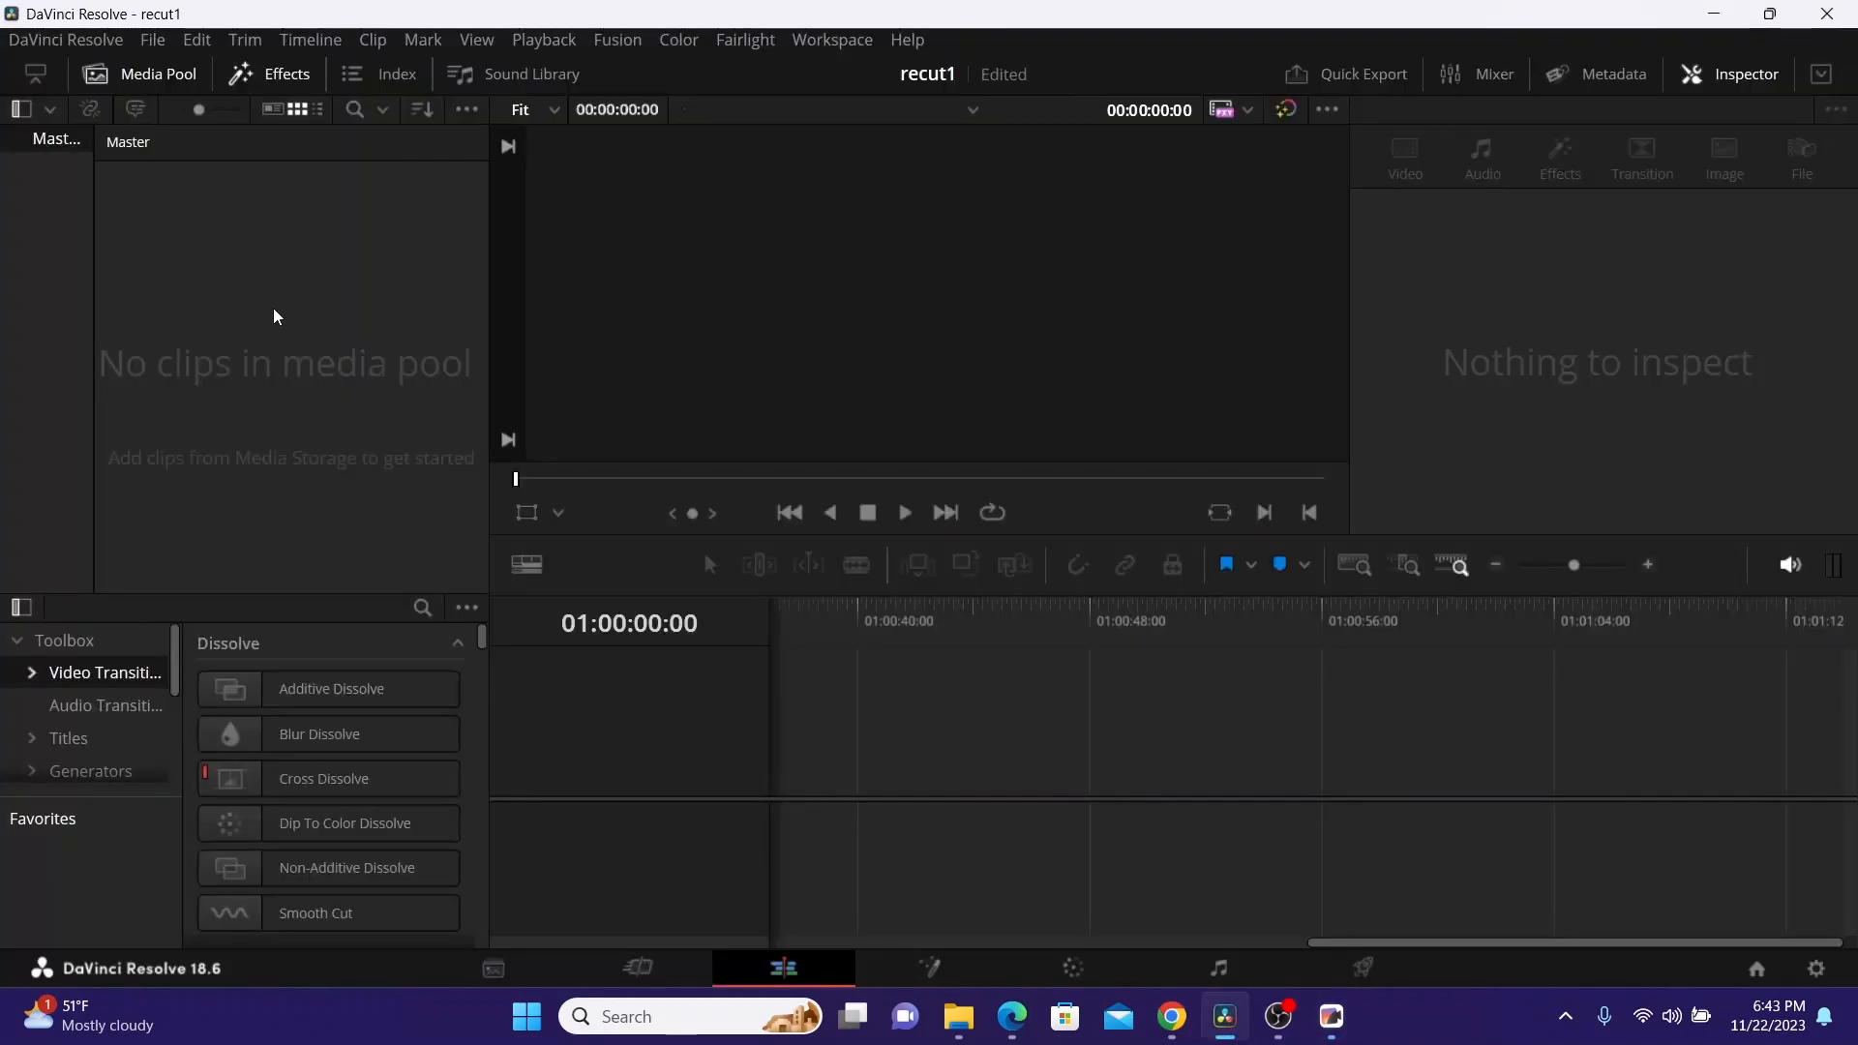
Import the tomep6.xml timeline into the DaVinci Resolve project recut1, accepting the suggested load settings
right_click(272, 308)
mouse_move(561, 324)
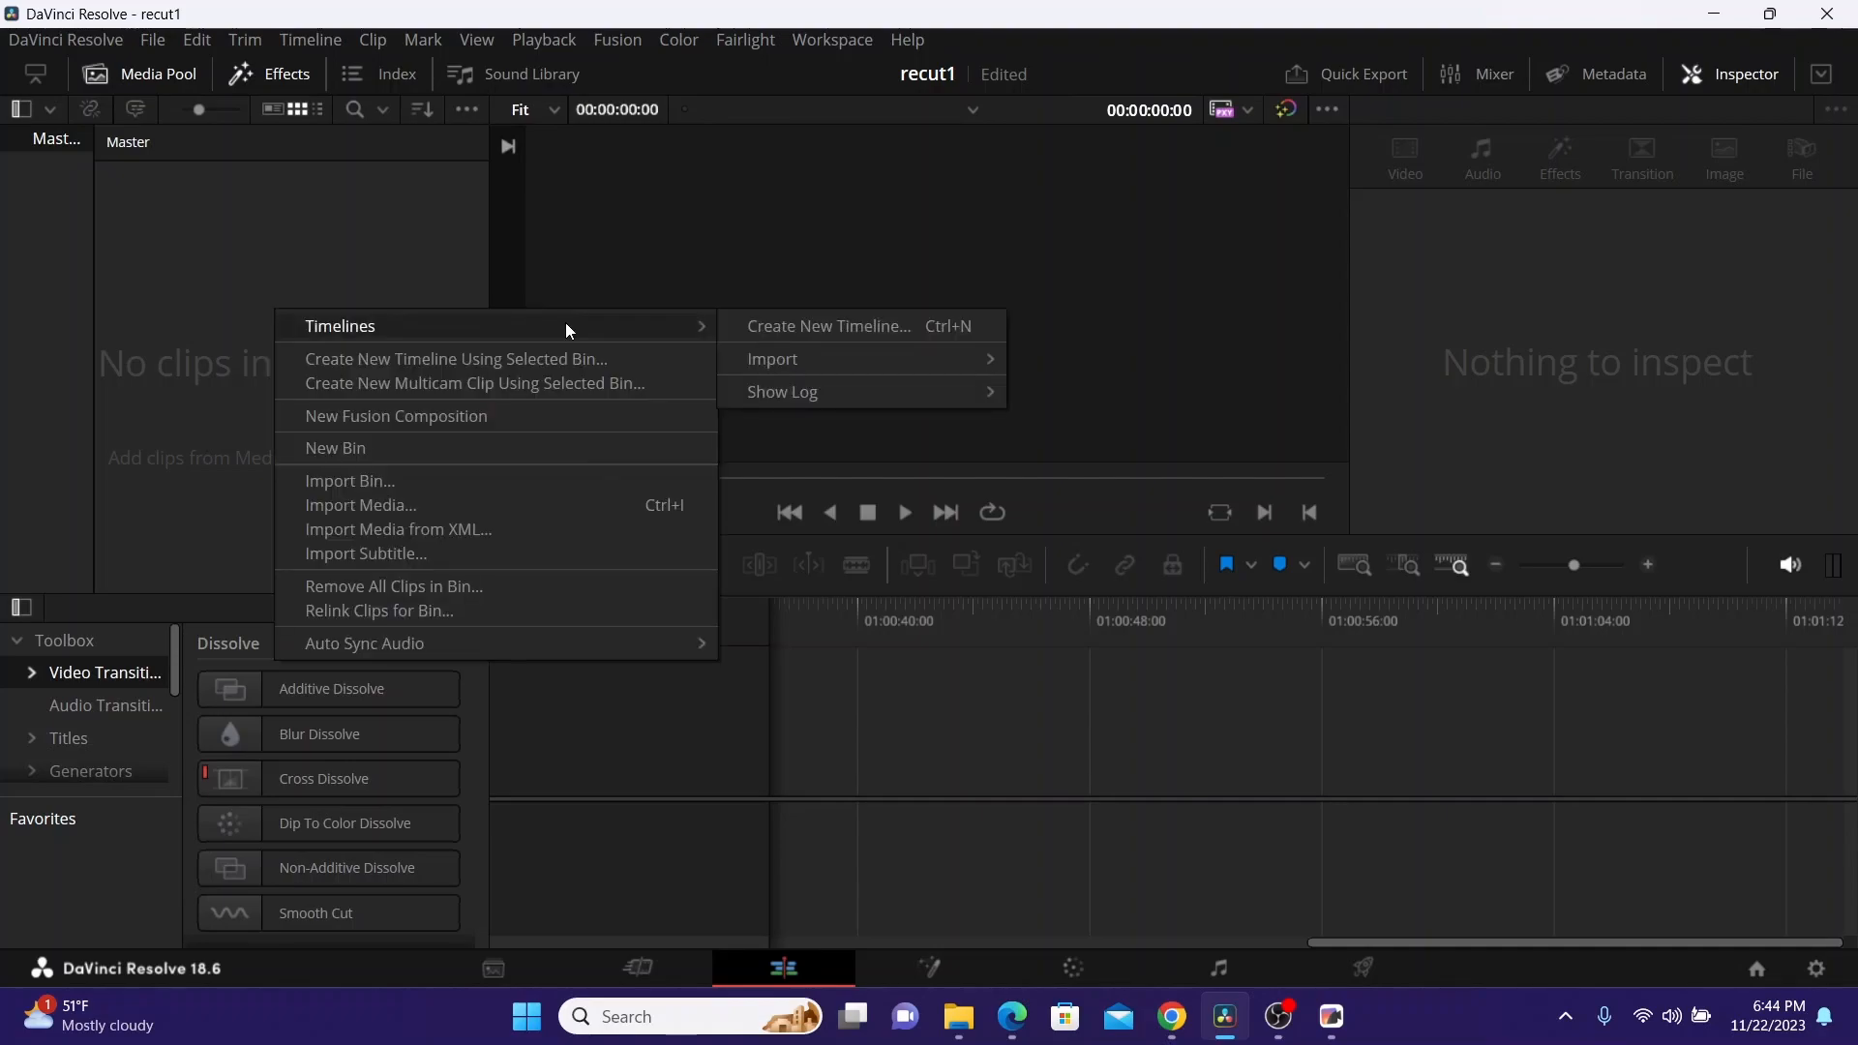
mouse_move(935, 356)
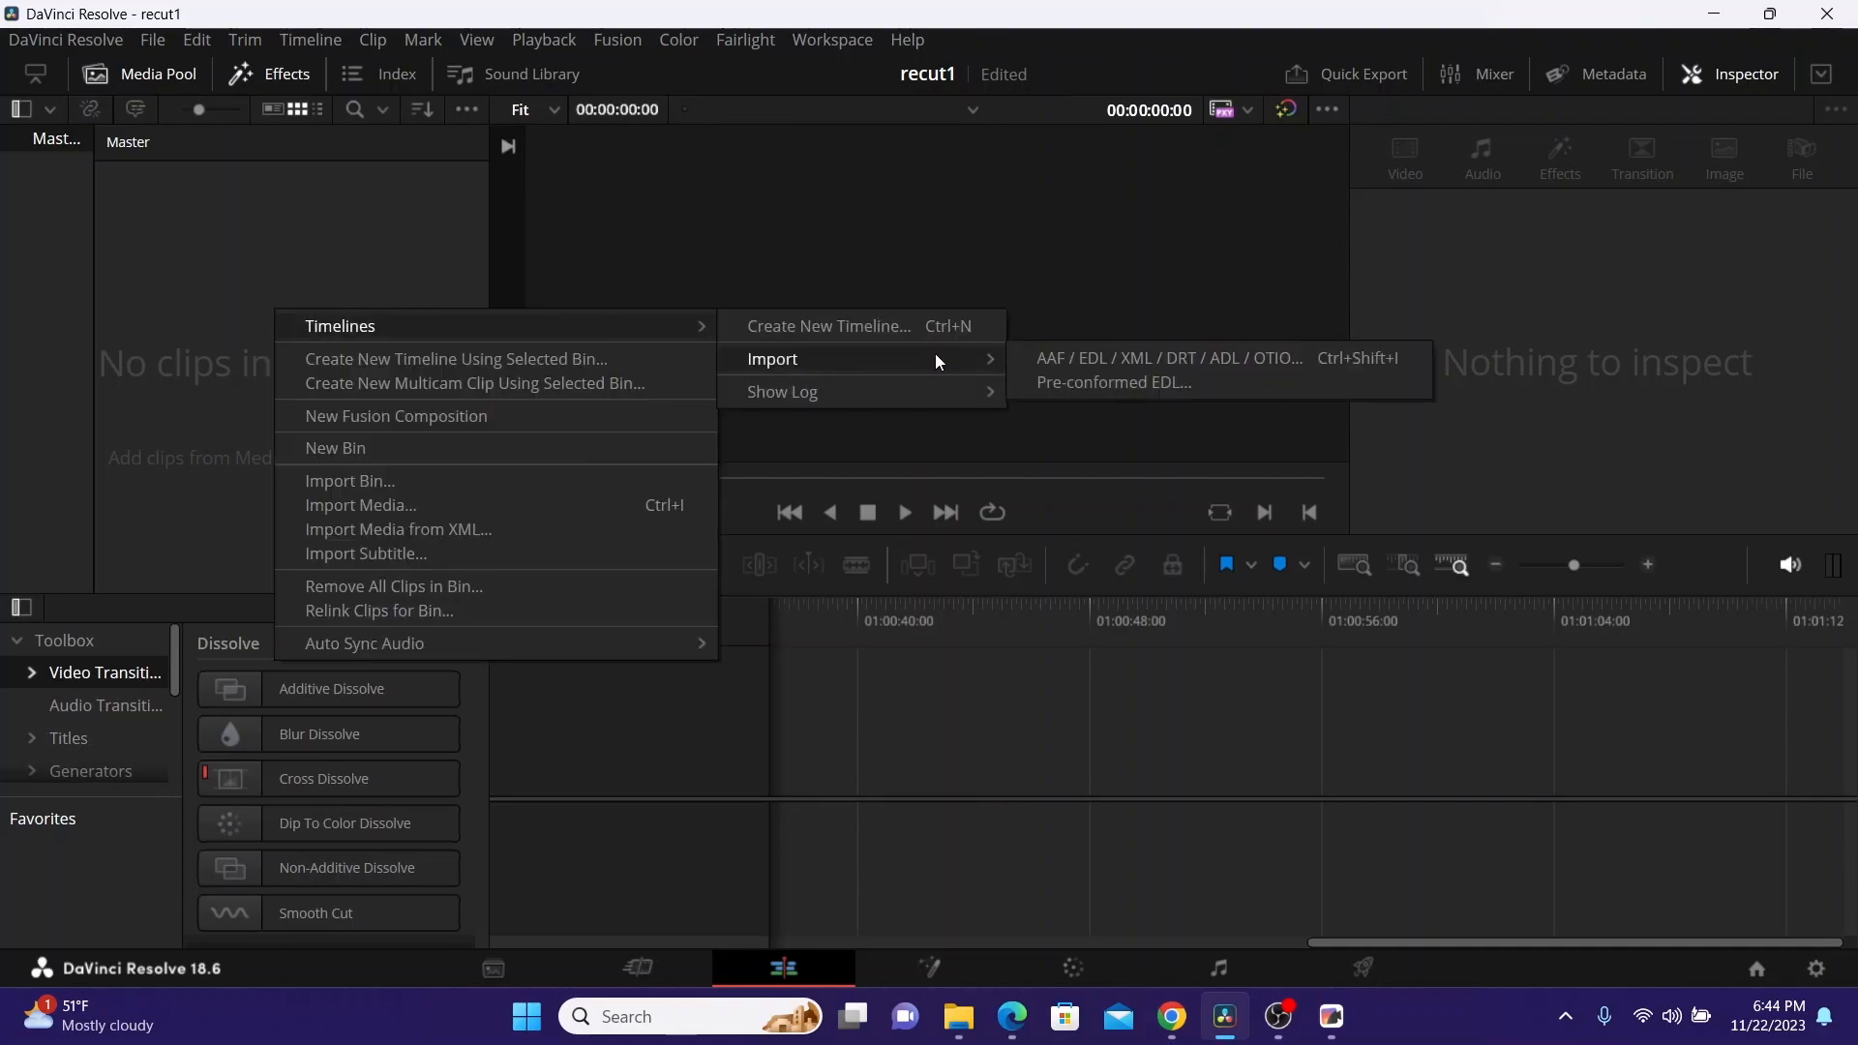
left_click(1144, 356)
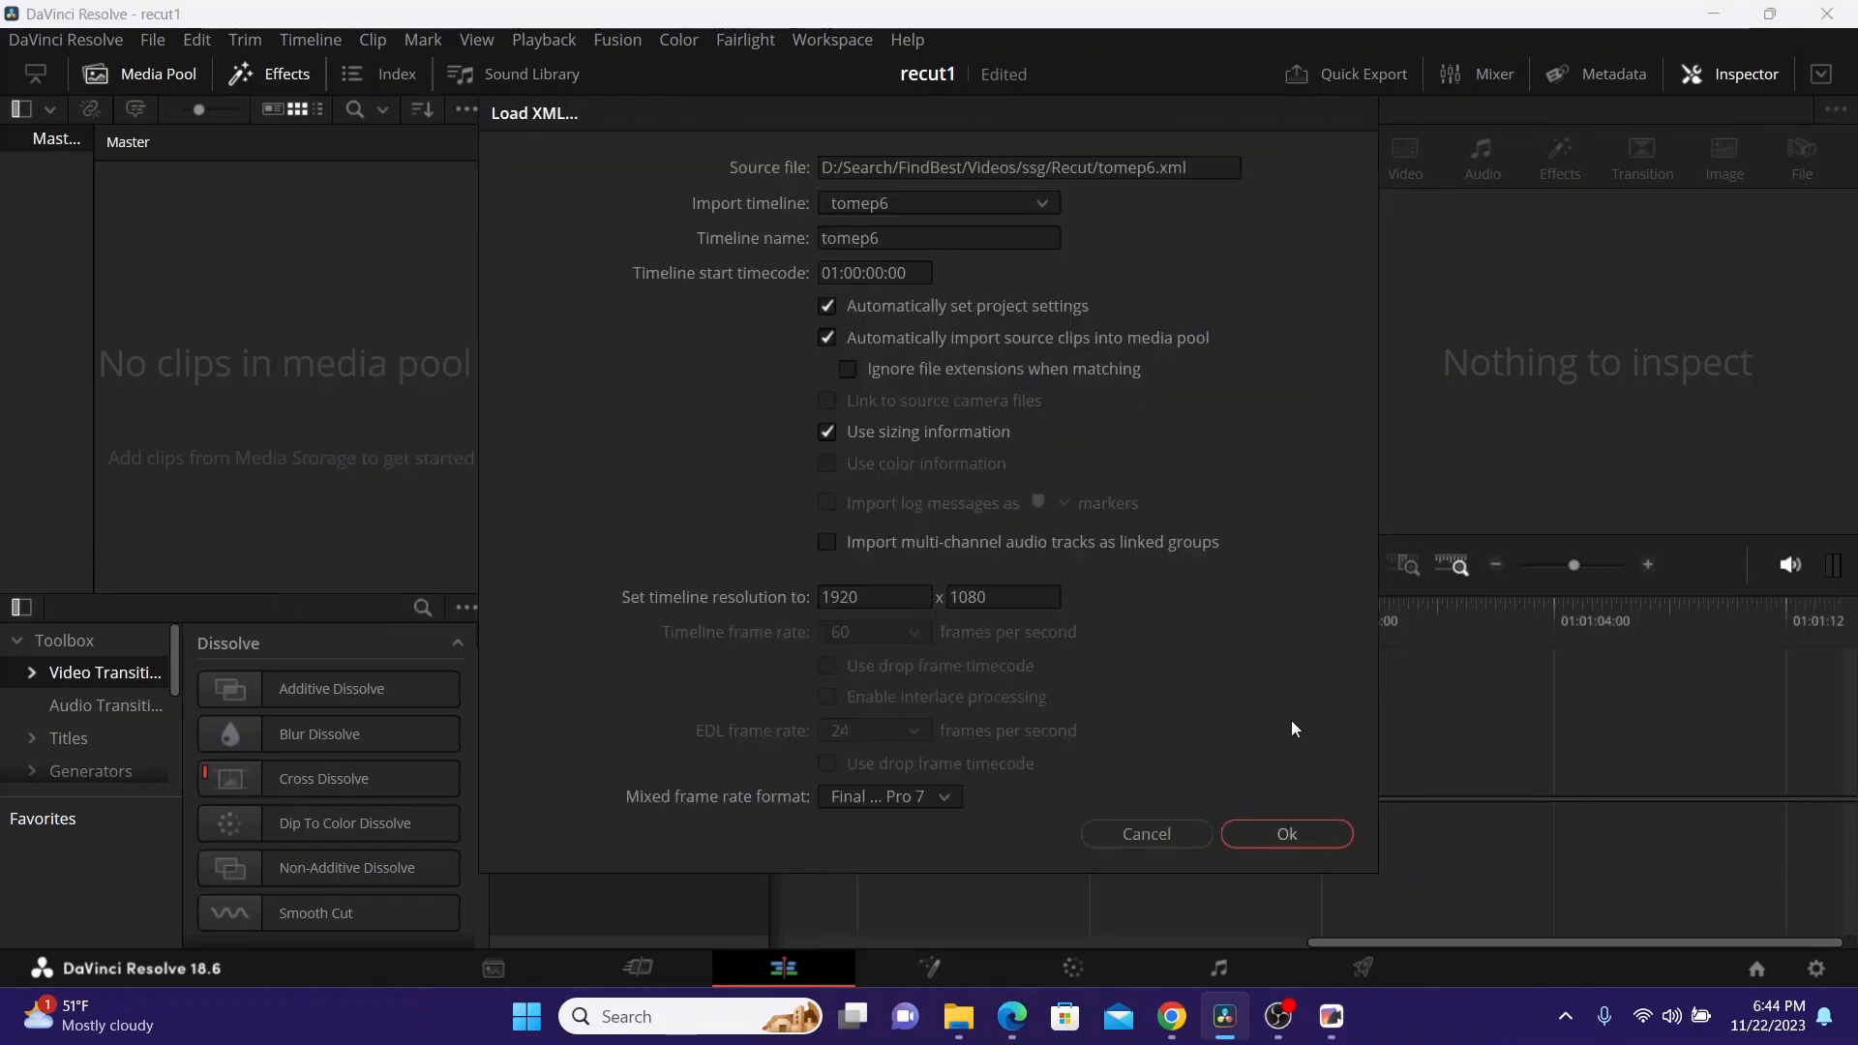
key("Return")
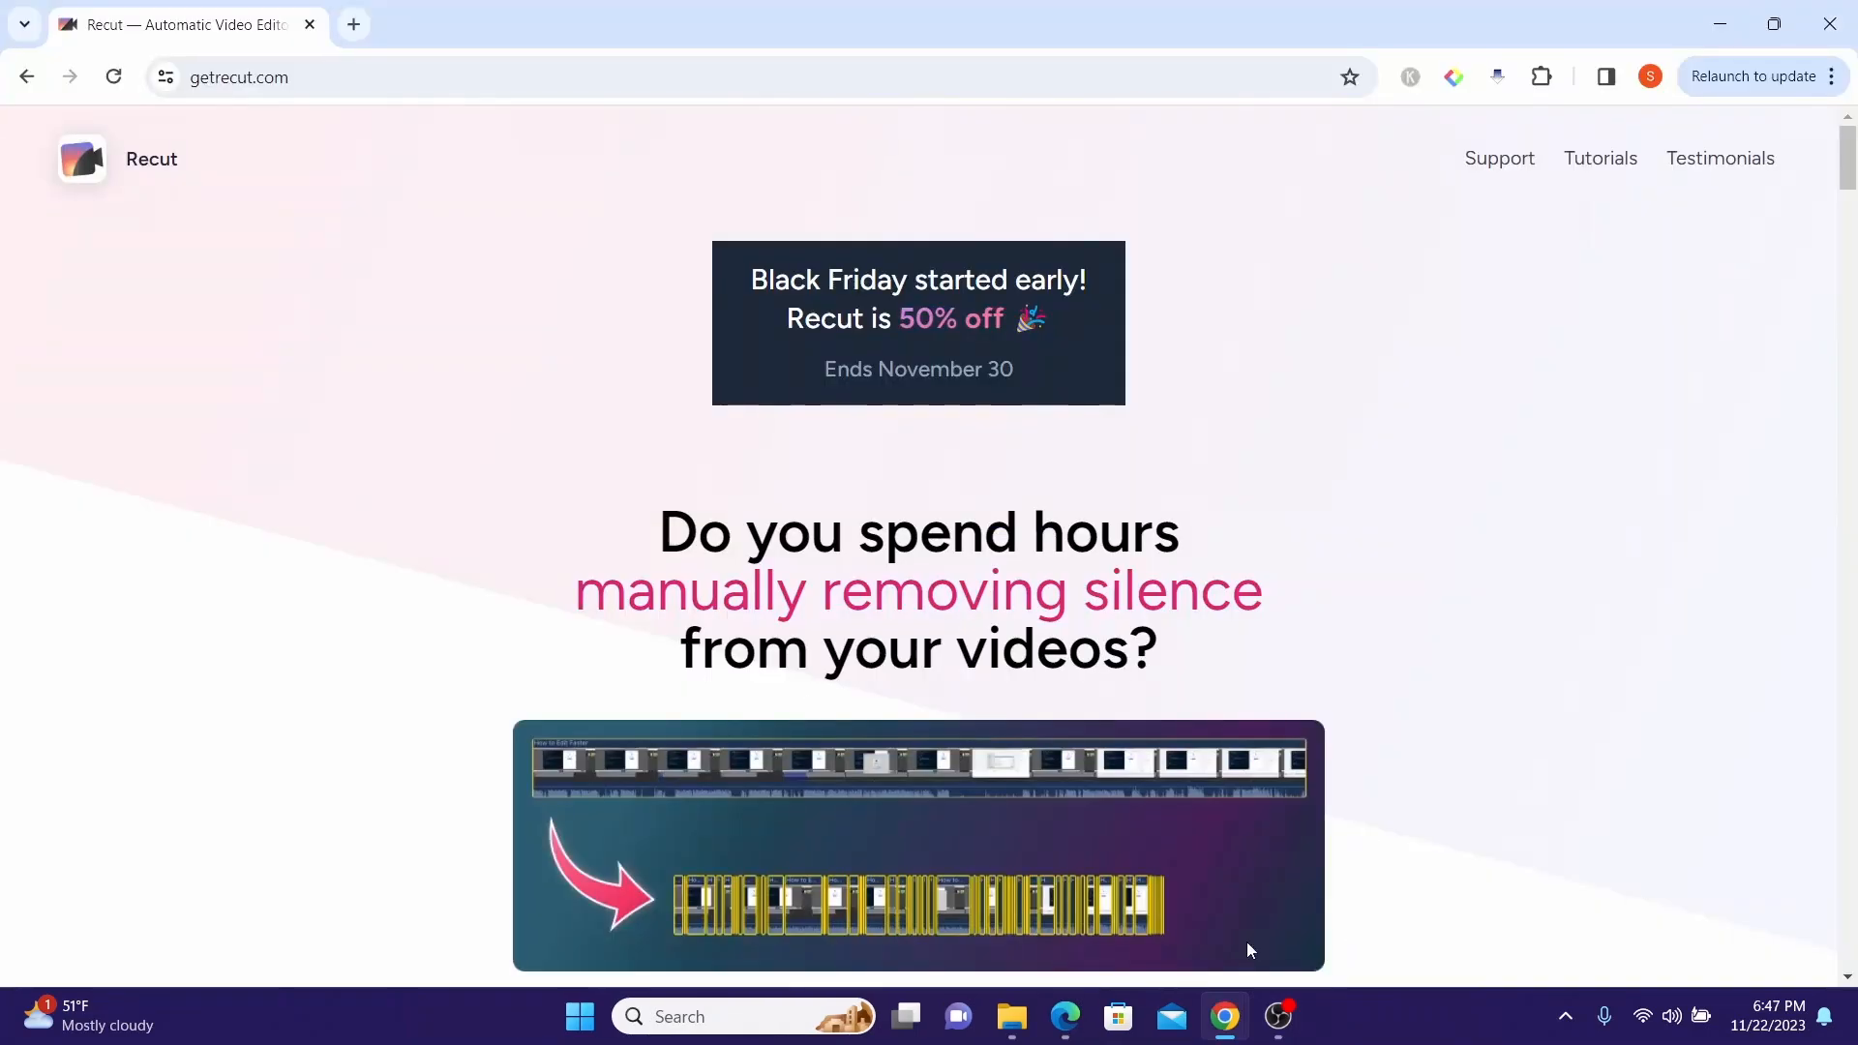
Read the product introduction on the getrecut.com homepage
scroll(1249, 946, "down", 2)
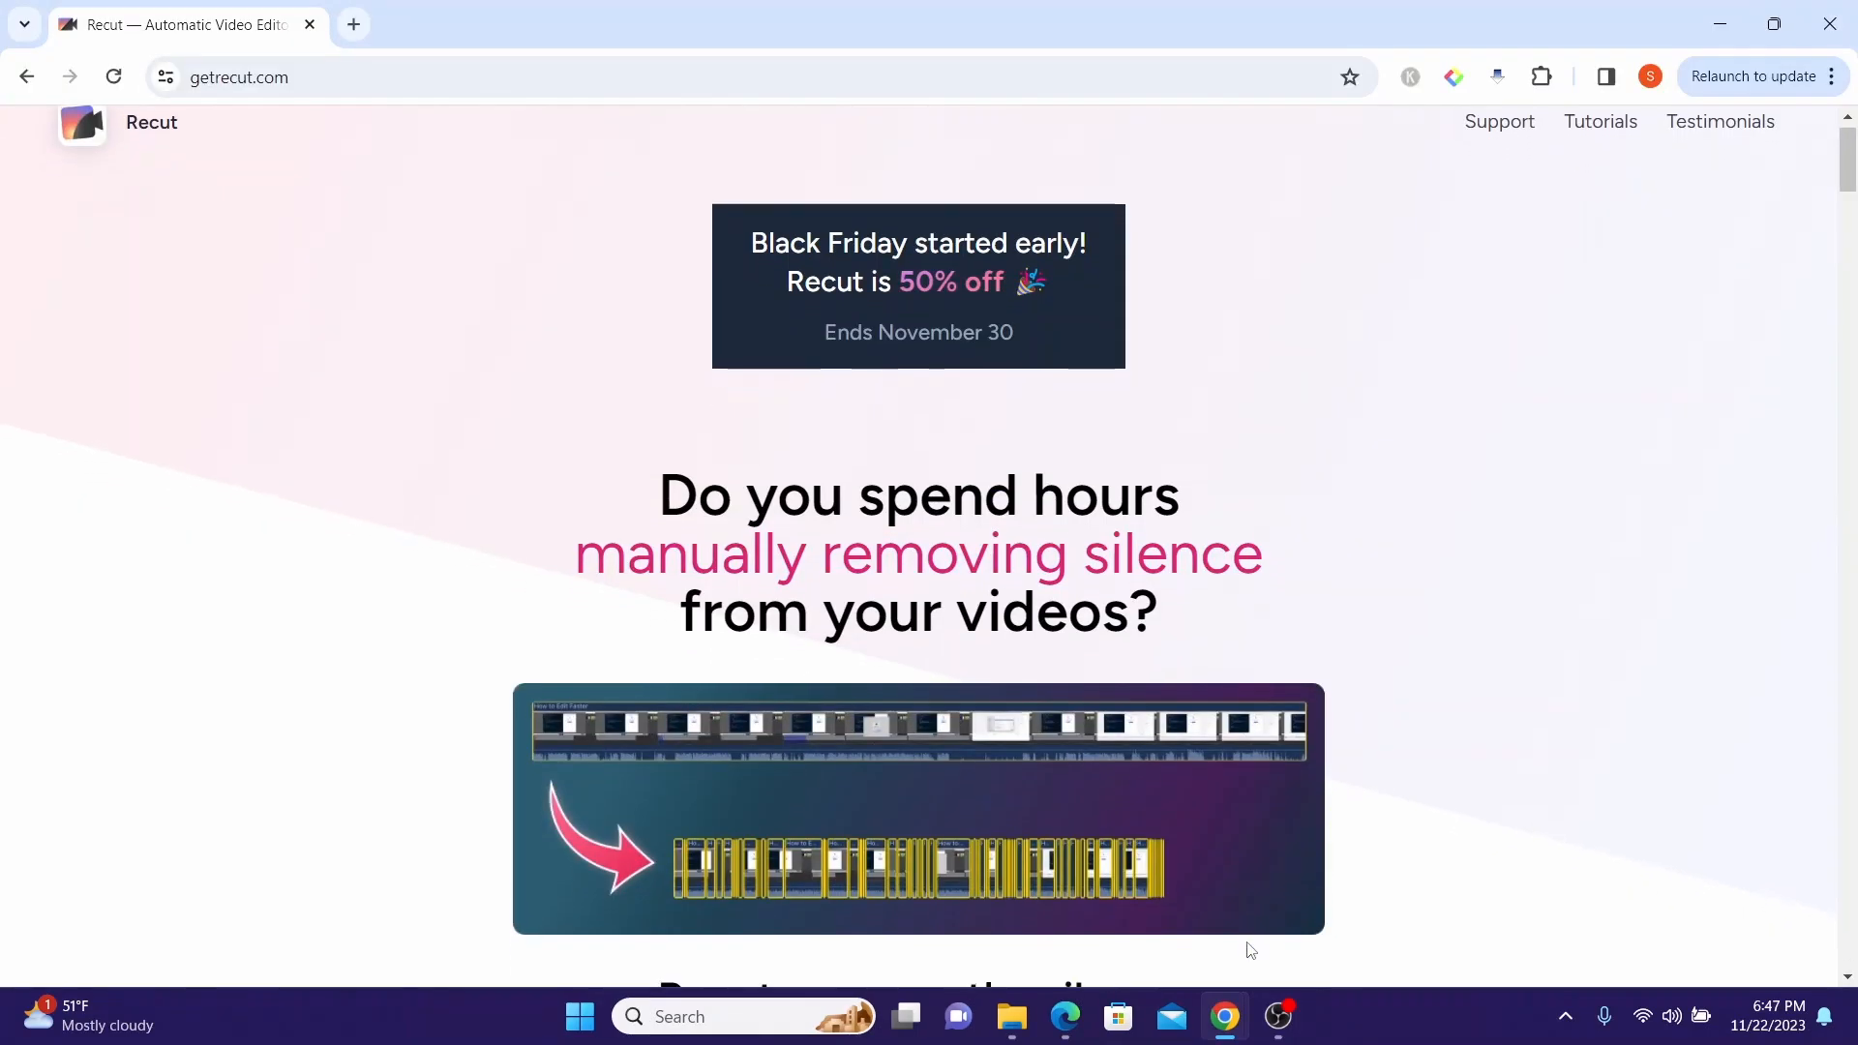
scroll(1248, 948, "down", 2)
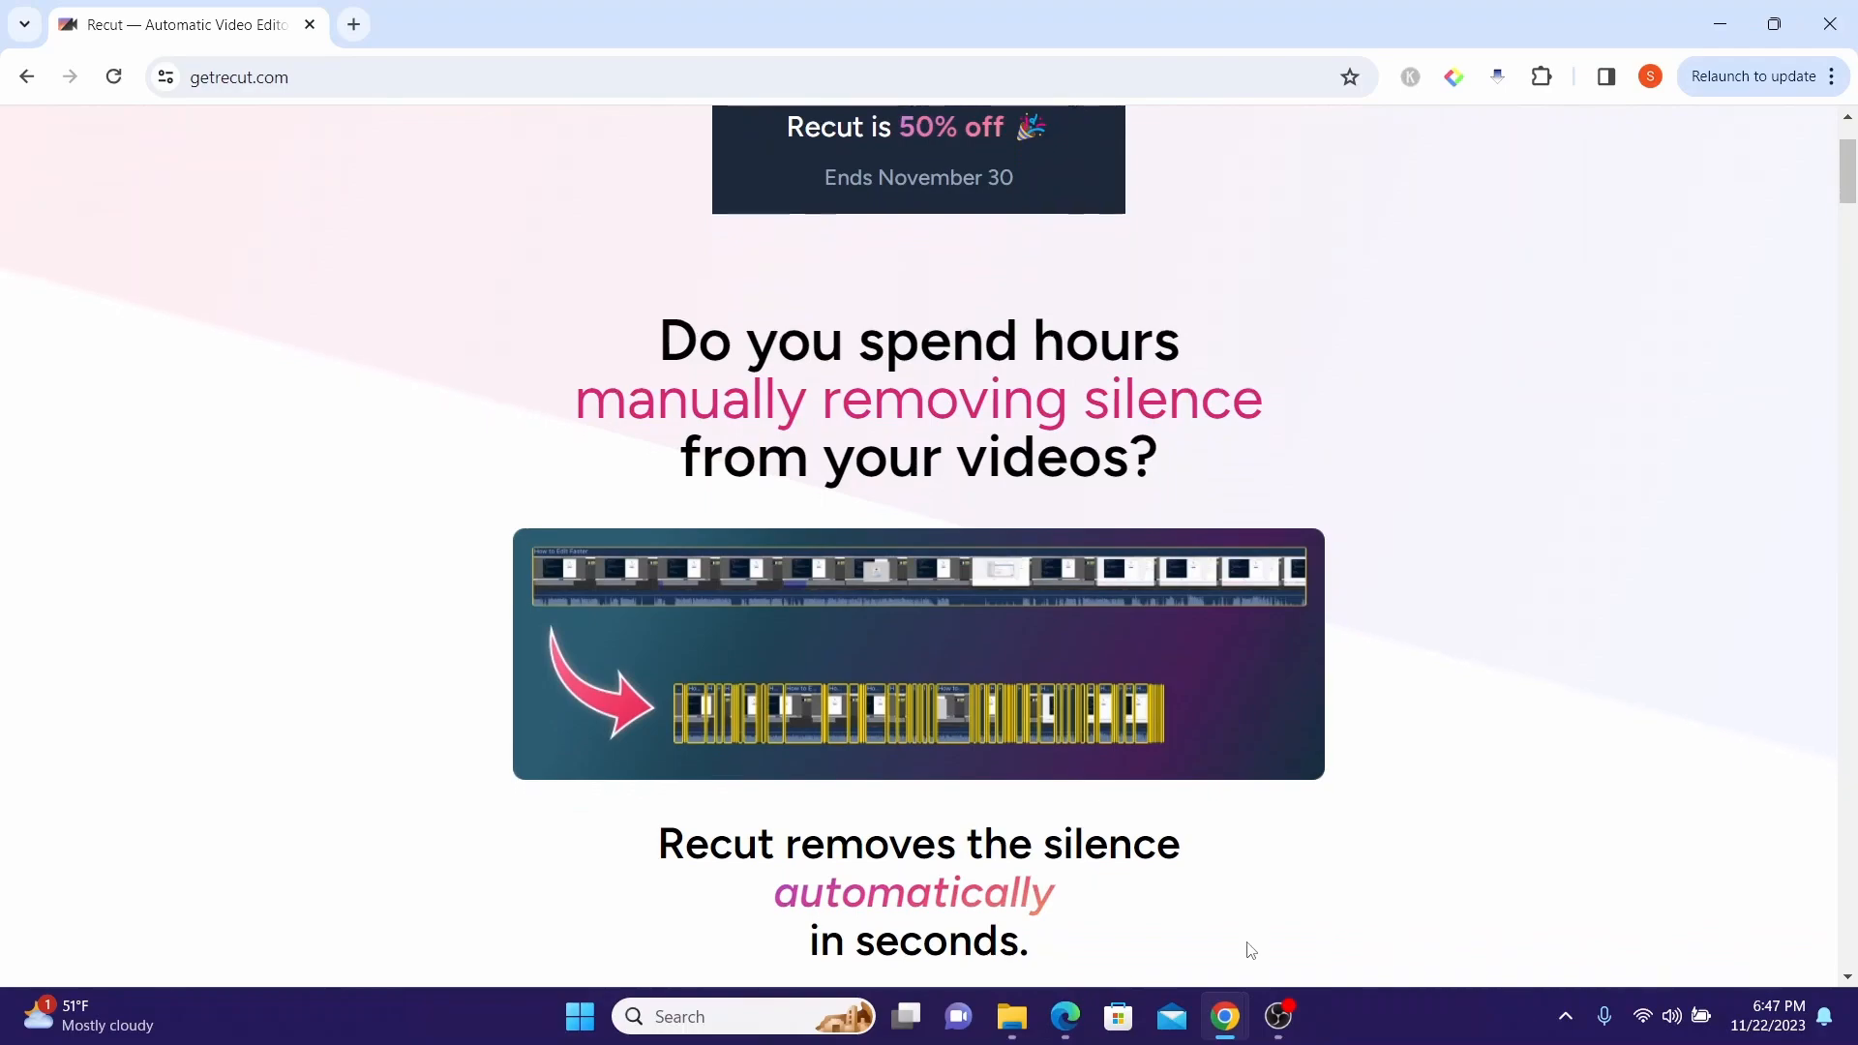
scroll(1251, 951, "down", 2)
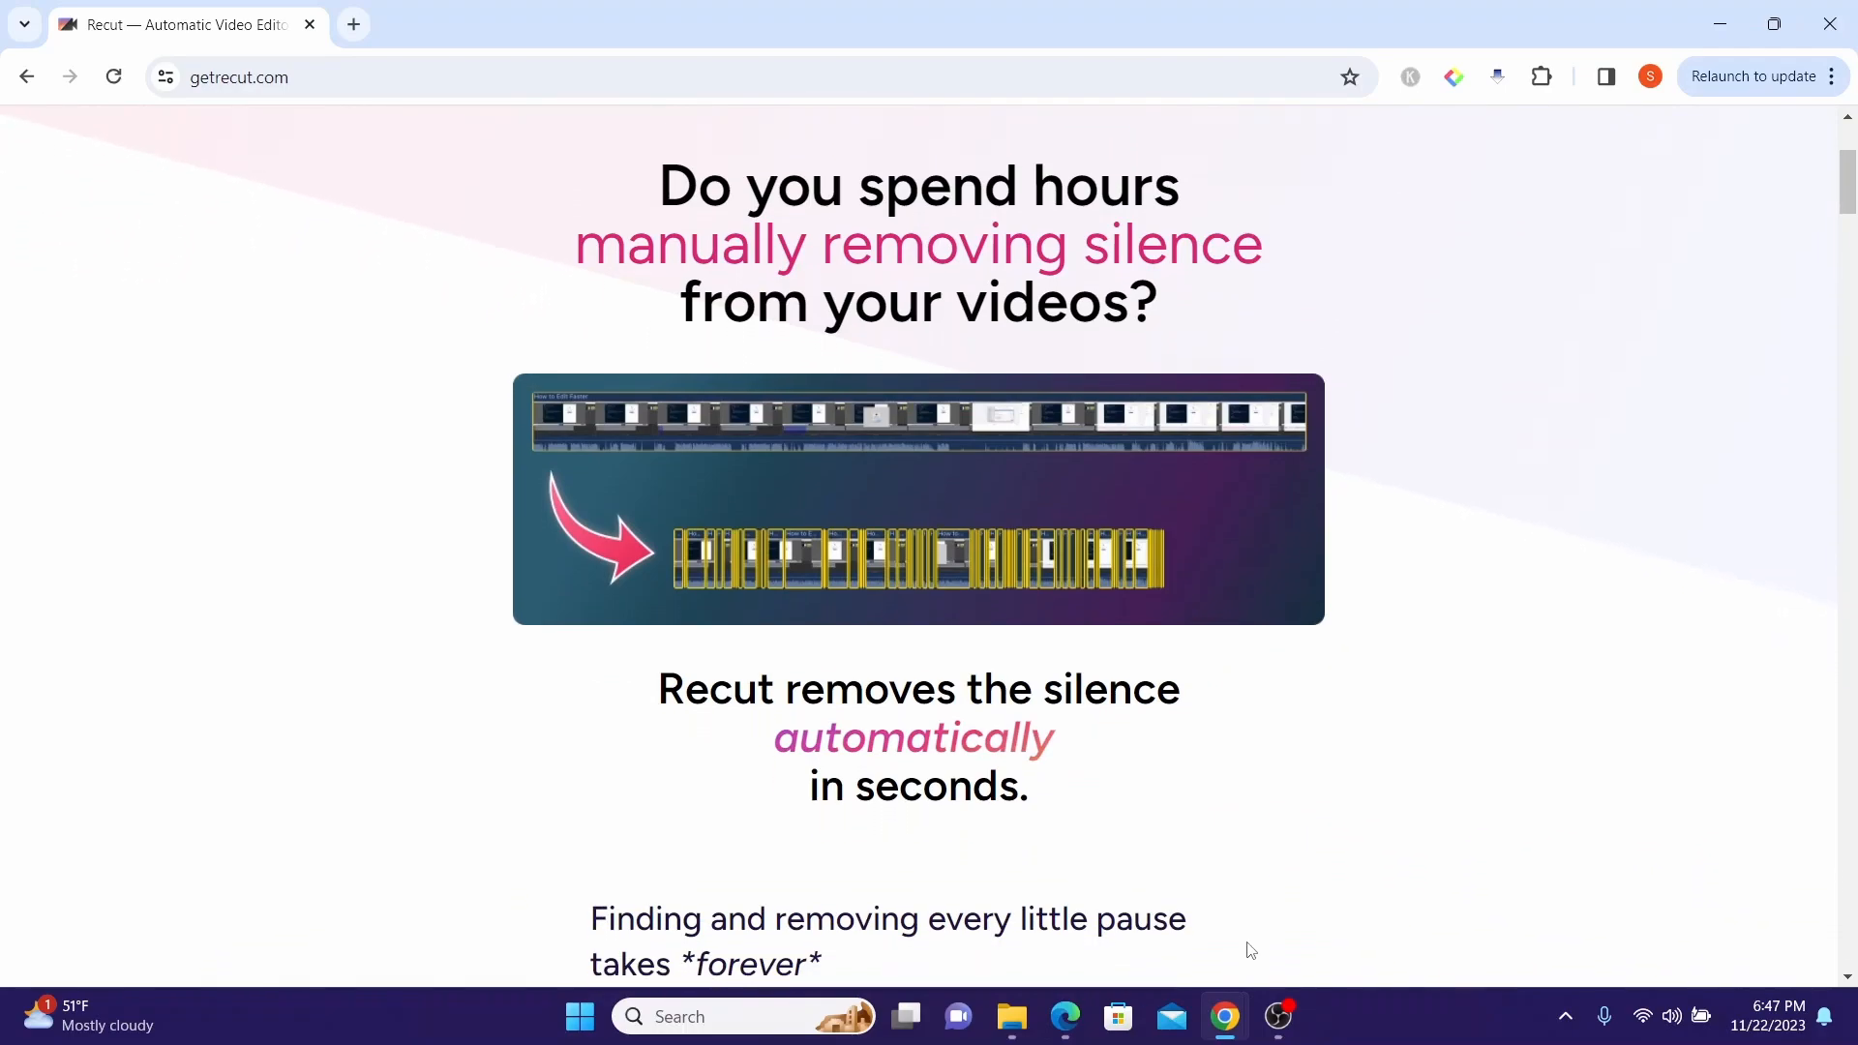
scroll(1252, 951, "down", 2)
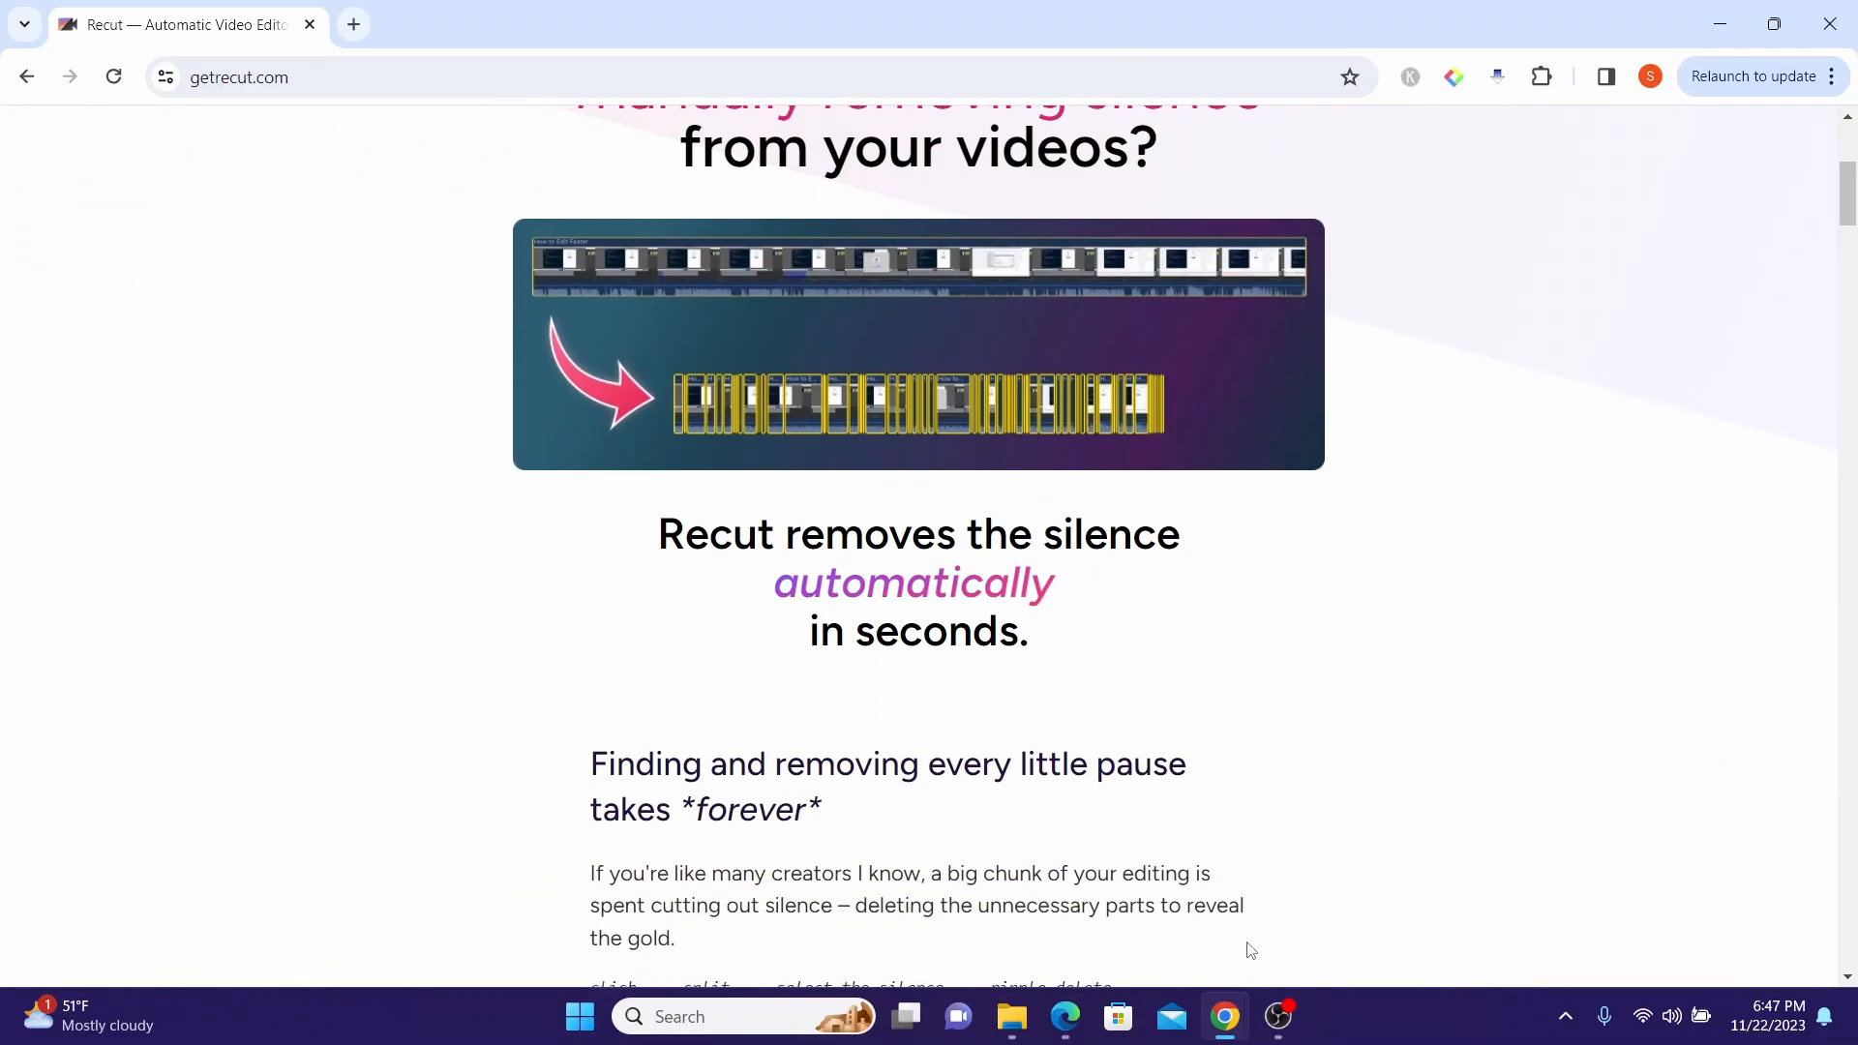
scroll(1251, 951, "down", 2)
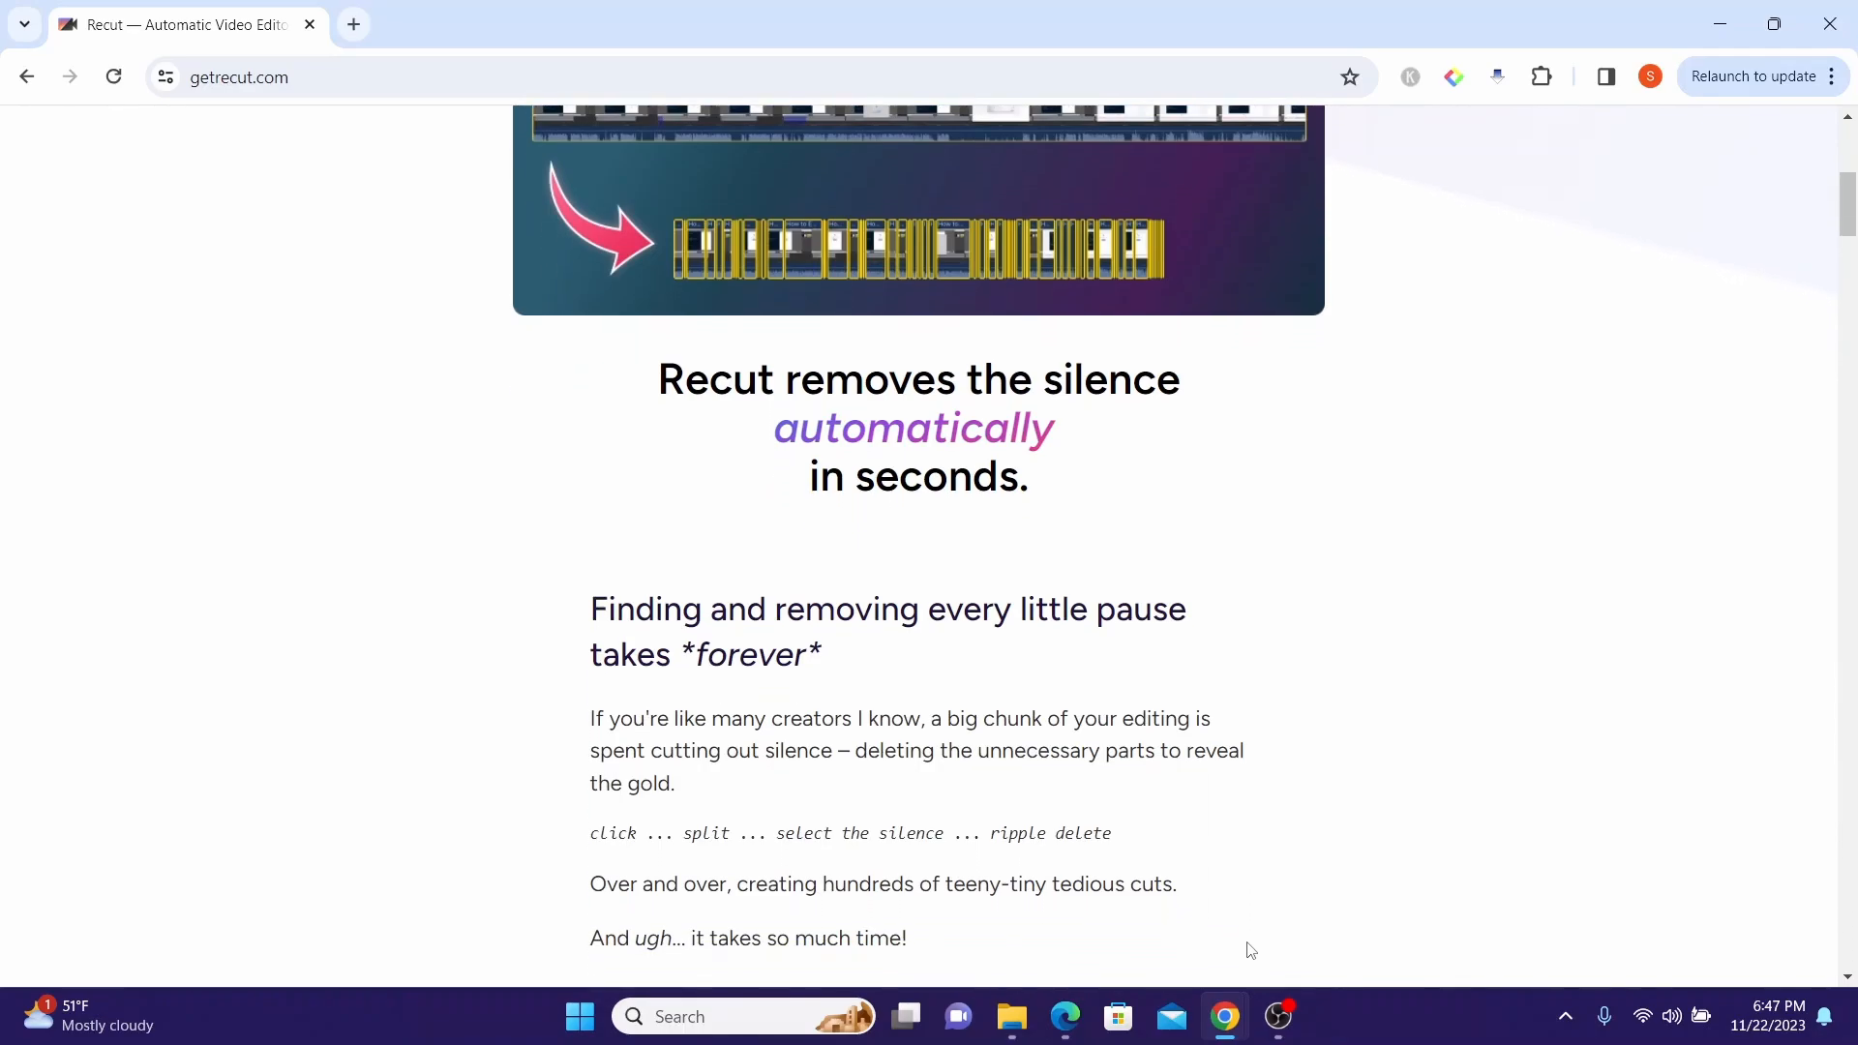